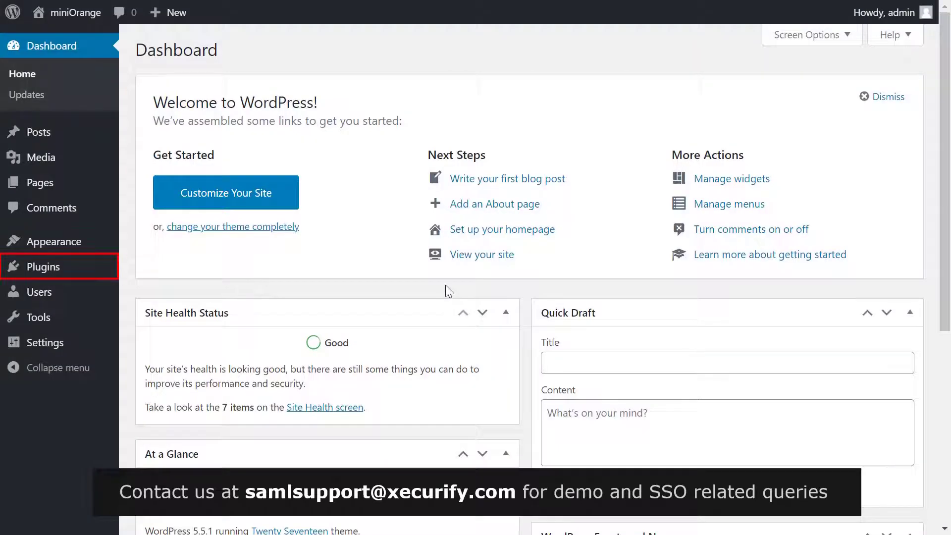
Find the miniOrange 'SAML Single Sign On – SSO Login' plugin by searching SAML, then install and activate it
{"action": "left_click", "coordinate": [80, 272]}
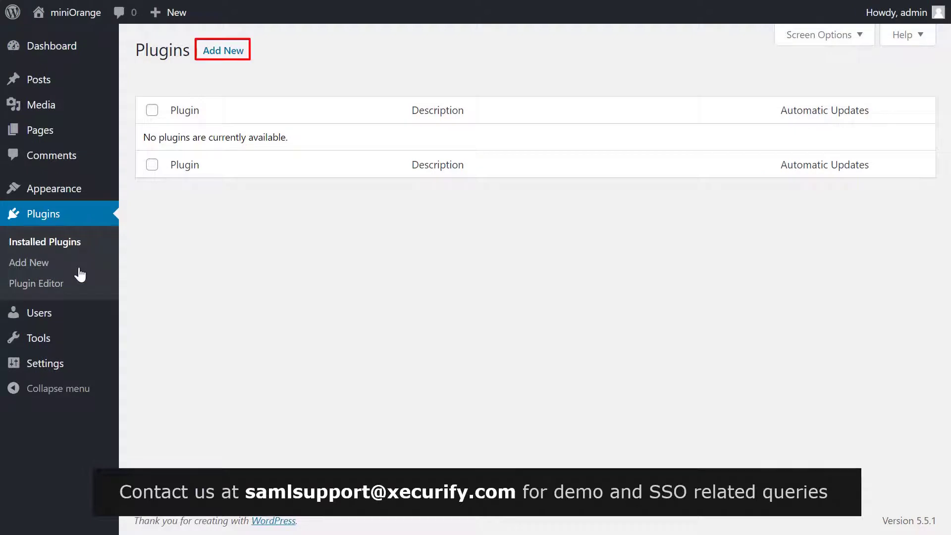
{"action": "left_click", "coordinate": [227, 51]}
{"action": "left_click", "coordinate": [718, 91]}
{"action": "type", "text": "SAML"}
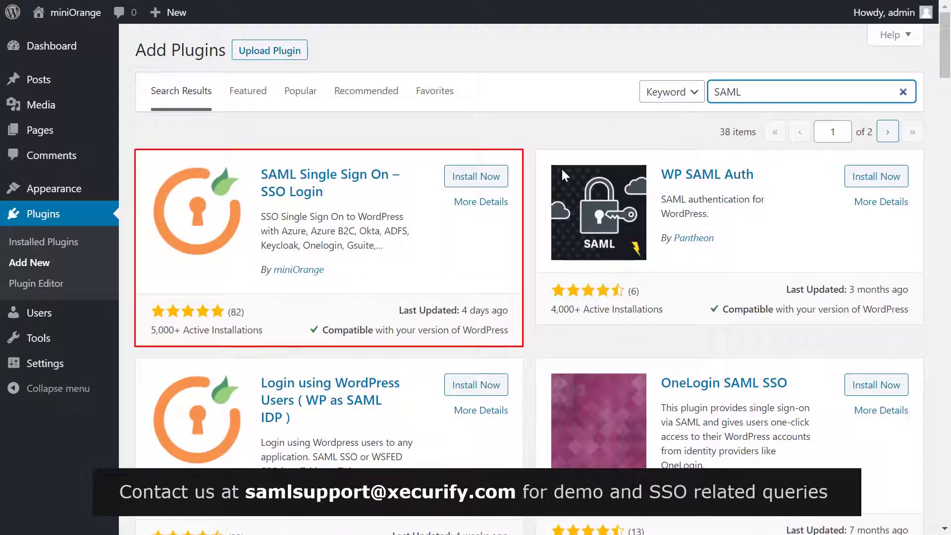
{"action": "left_click", "coordinate": [488, 177]}
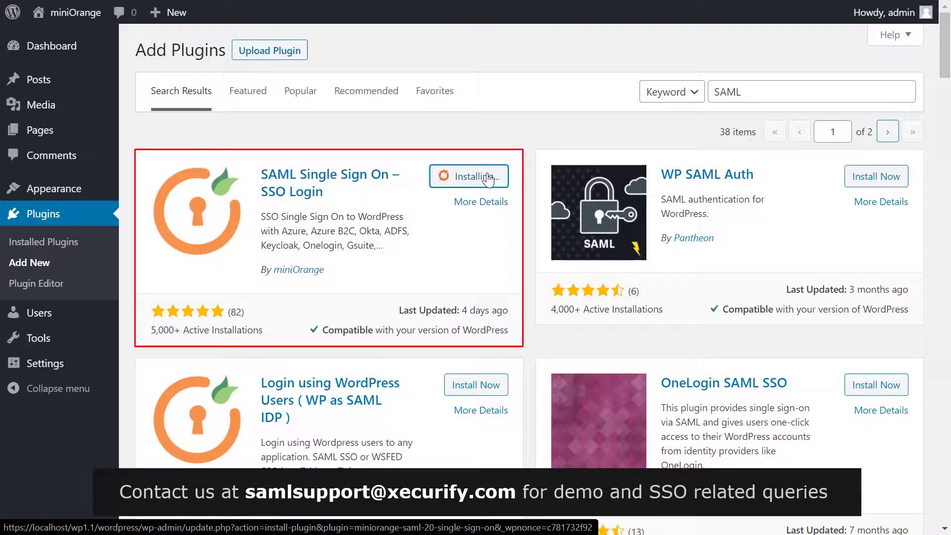
{"action": "left_click", "coordinate": [487, 177]}
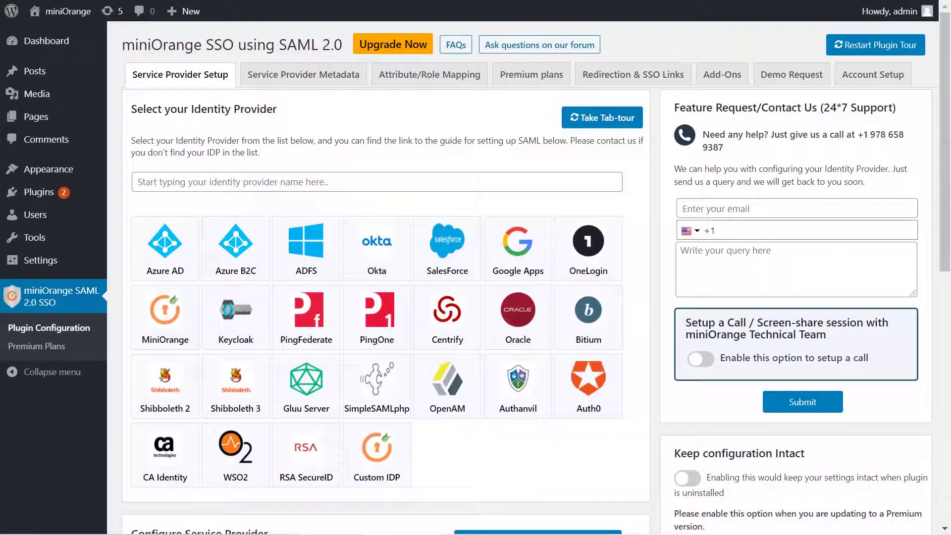
Pick the Azure B2C tile on the plugin's Service Provider Setup tab
{"action": "left_click", "coordinate": [251, 246]}
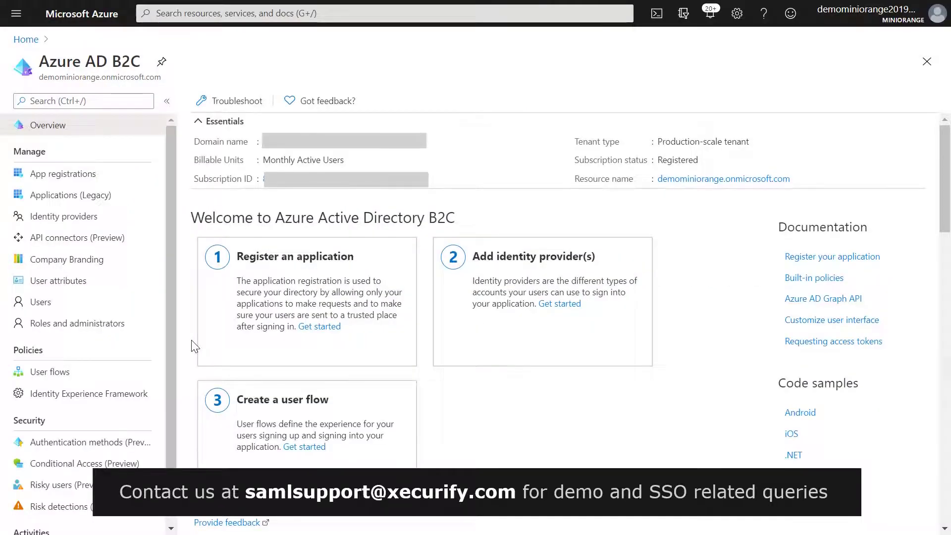
{"action": "left_click", "coordinate": [85, 183]}
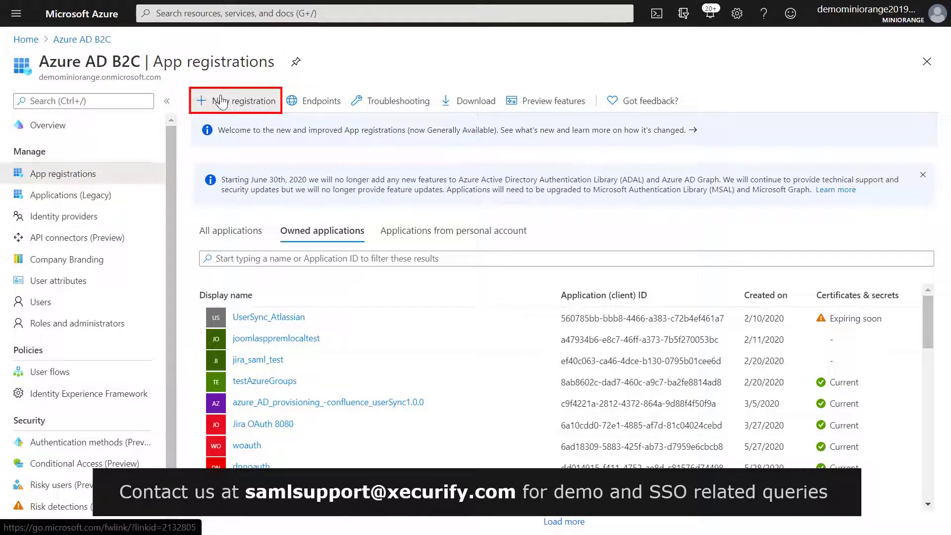
{"action": "left_click", "coordinate": [221, 101]}
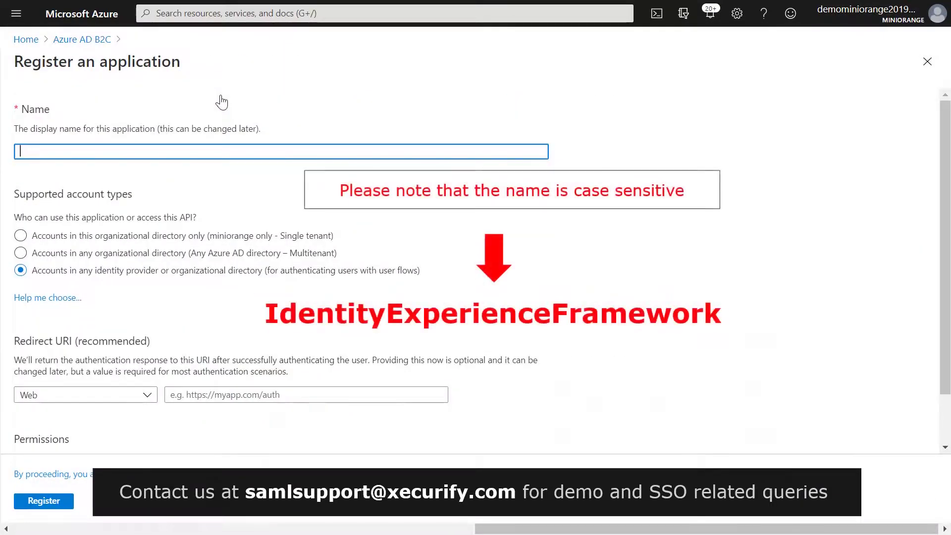
{"action": "type", "text": "IdentotyExperienceFramework"}
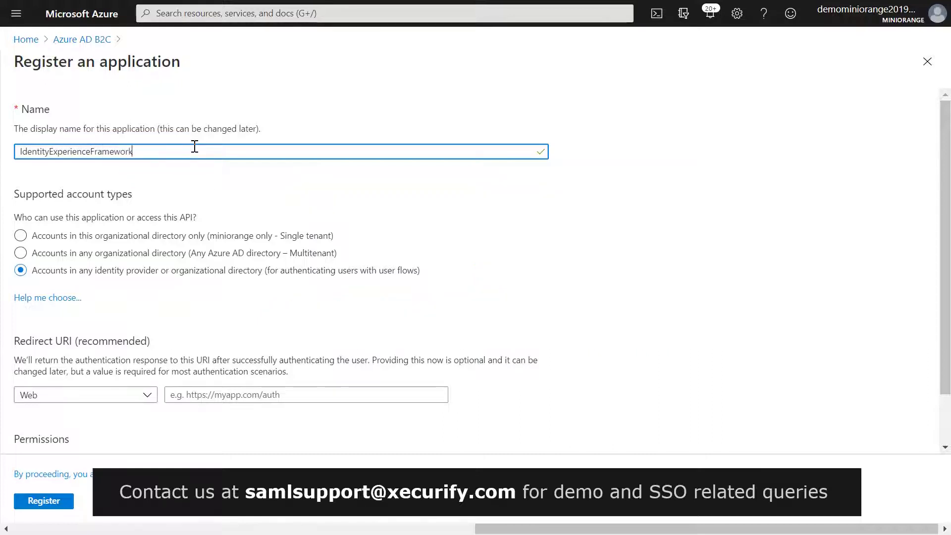
{"action": "left_click", "coordinate": [162, 238]}
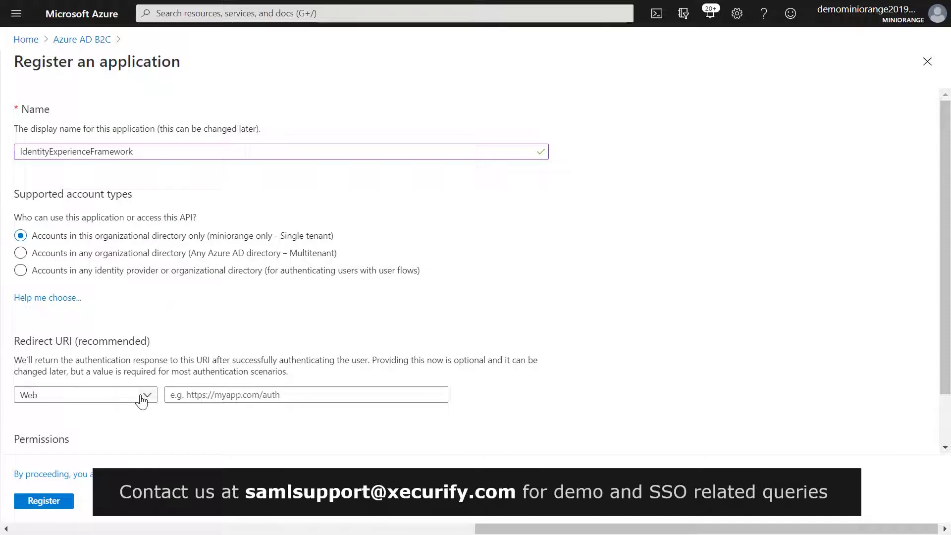
{"action": "left_click", "coordinate": [184, 398]}
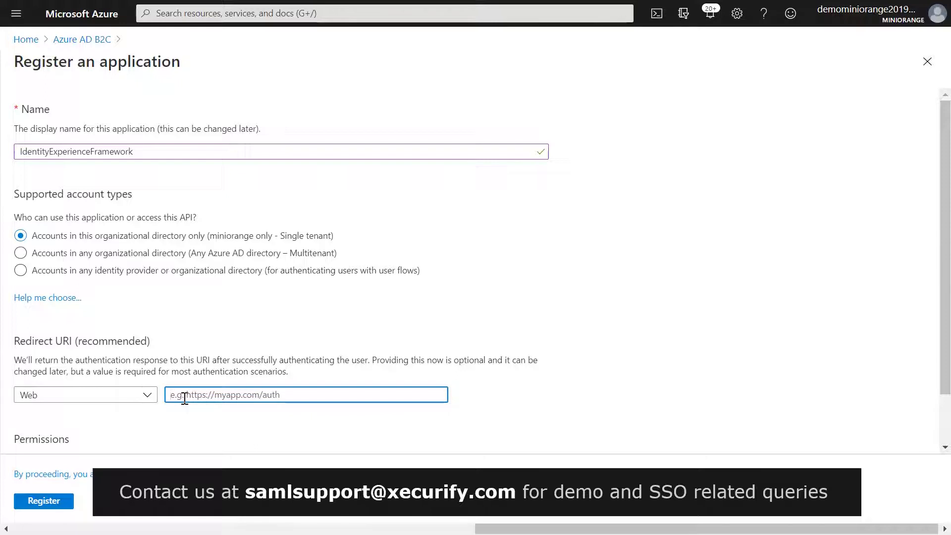
{"action": "type", "text": "https://demominiorange."}
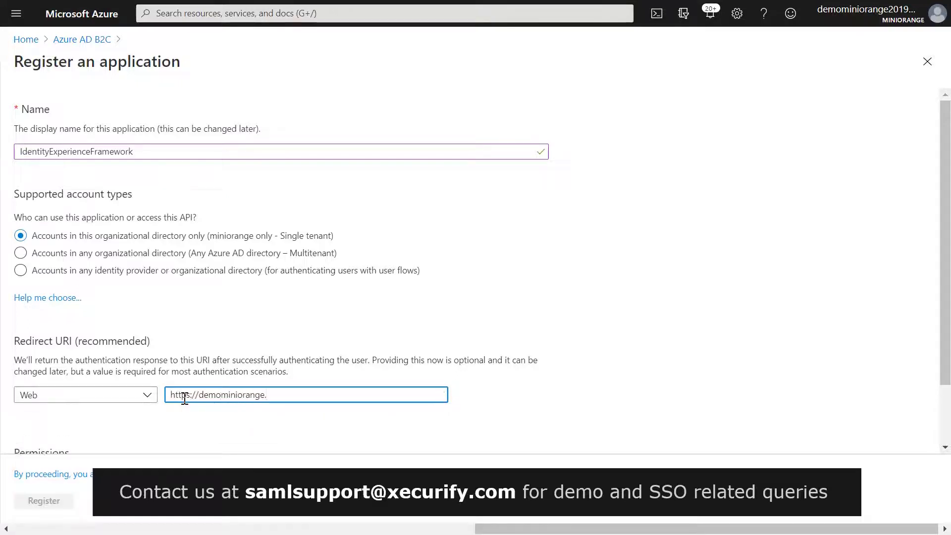
{"action": "type", "text": "onmicrosoft.co"}
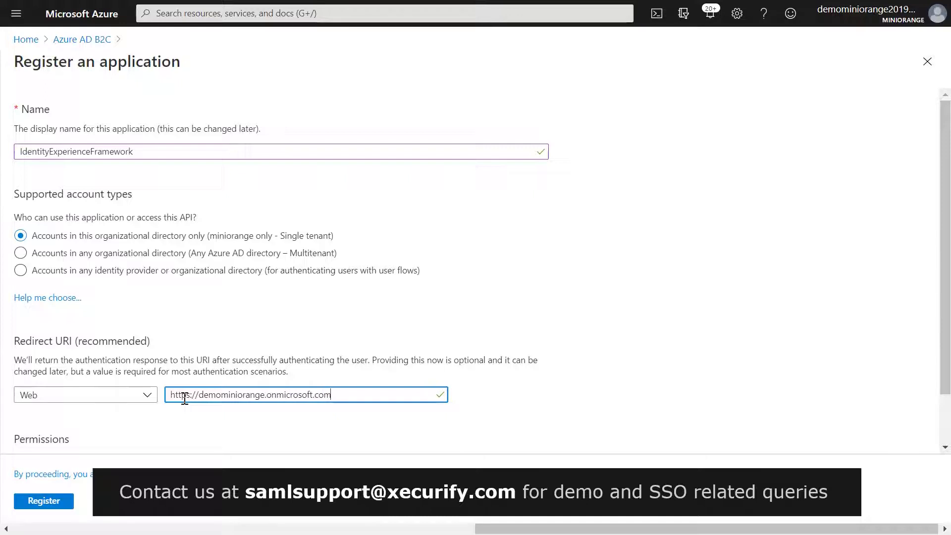
{"action": "type", "text": "m"}
{"action": "scroll", "coordinate": [184, 398], "scroll_direction": "down", "scroll_amount": 2}
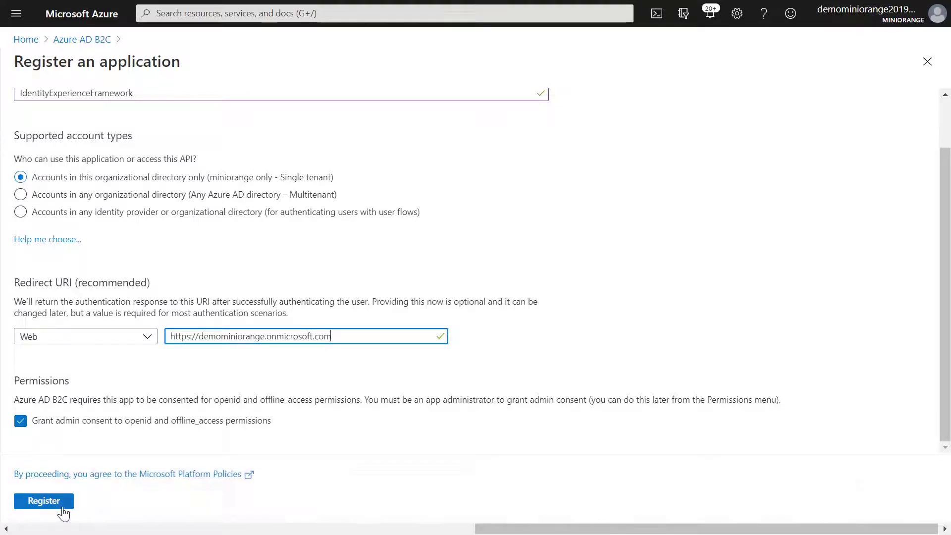
{"action": "left_click", "coordinate": [62, 502]}
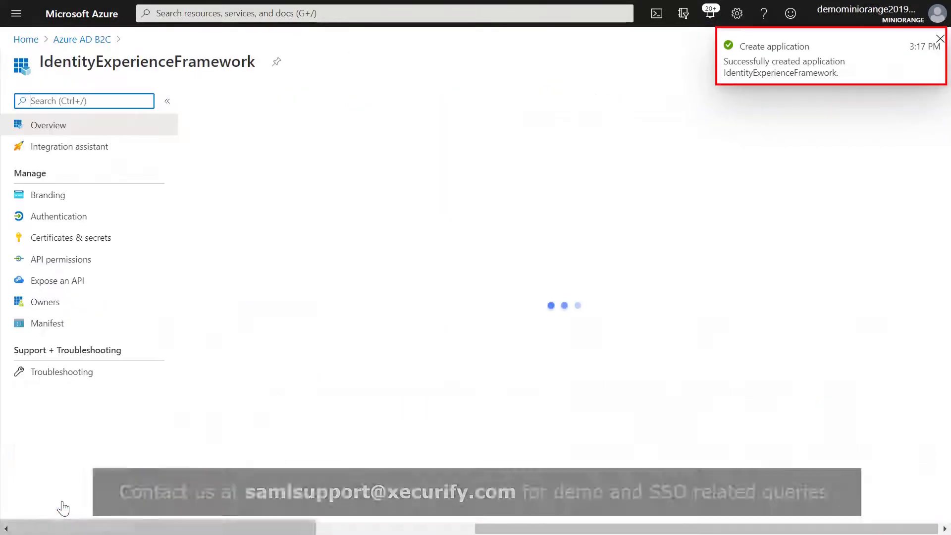
Save the suggested Application ID URI from Expose an API's Add a scope
{"action": "left_click", "coordinate": [65, 282]}
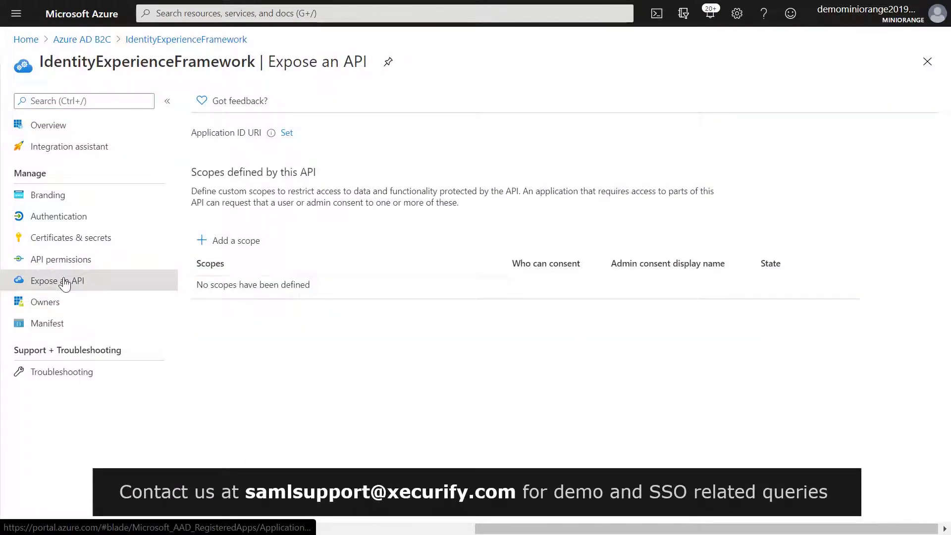
{"action": "left_click", "coordinate": [216, 241]}
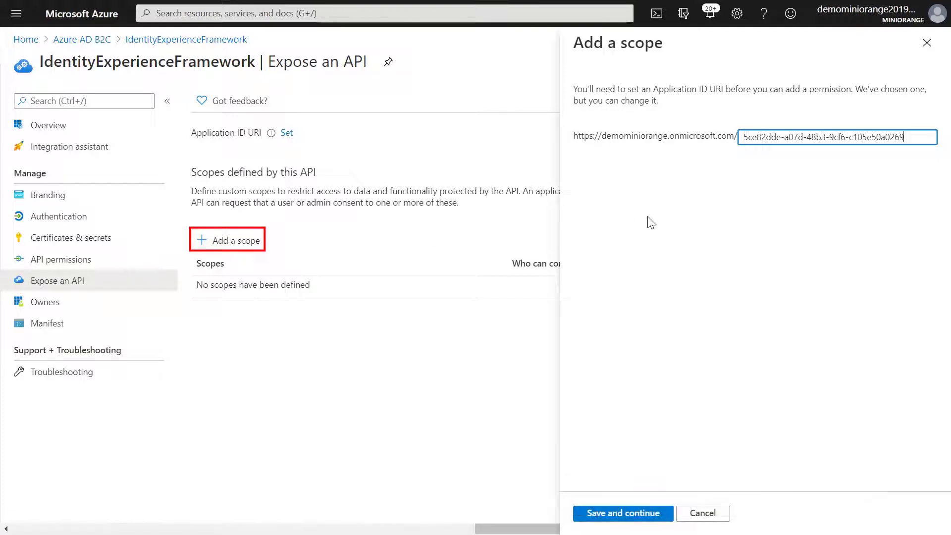
{"action": "left_click", "coordinate": [589, 511]}
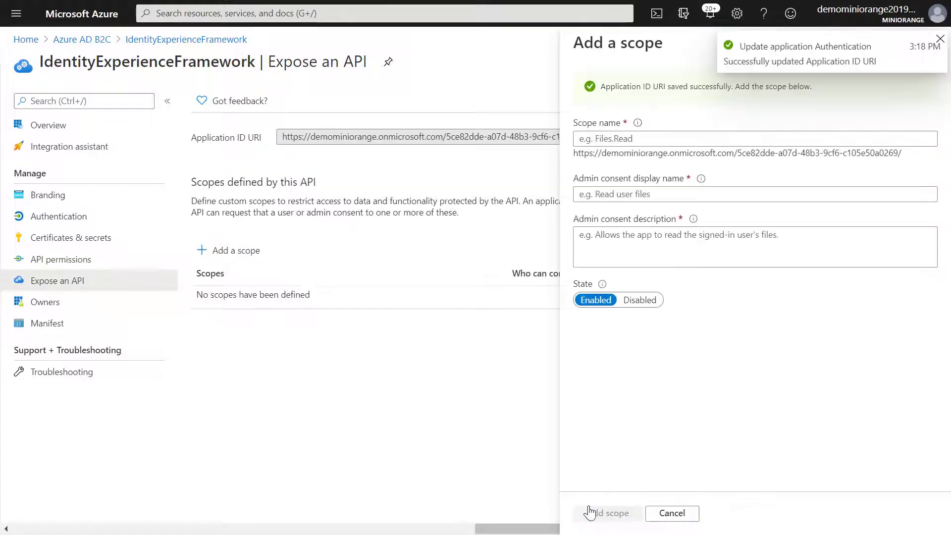
Add scope user_impersonation with display name 'Access IdentityExperienceFramework' and its consent description
{"action": "type", "text": "user_impersonation"}
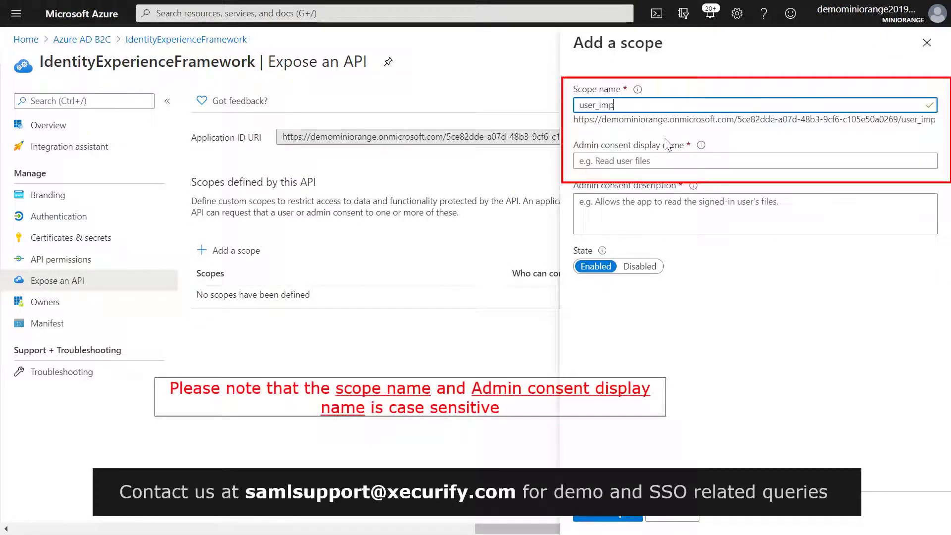
{"action": "left_click", "coordinate": [655, 168]}
{"action": "type", "text": "Access IdentityExperienceFramework"}
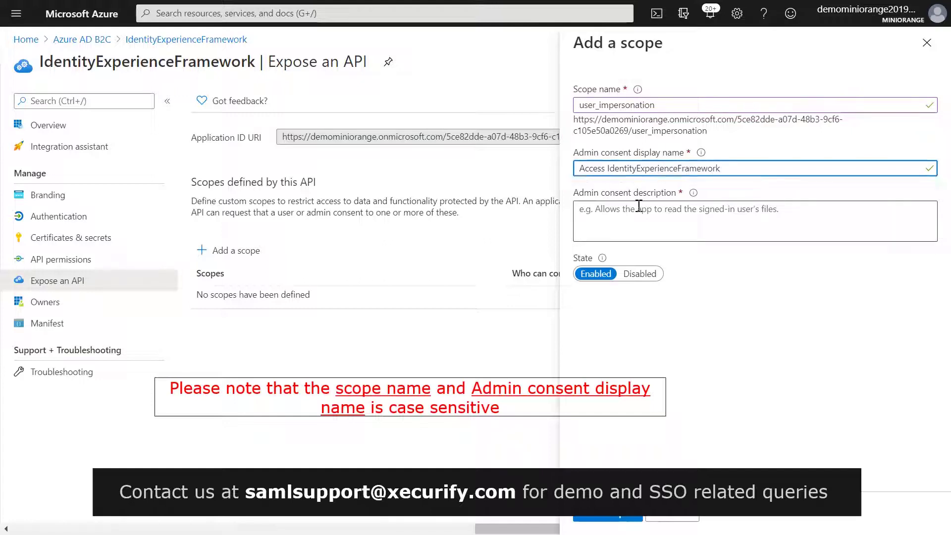
{"action": "left_click", "coordinate": [639, 205]}
{"action": "type", "text": "A"}
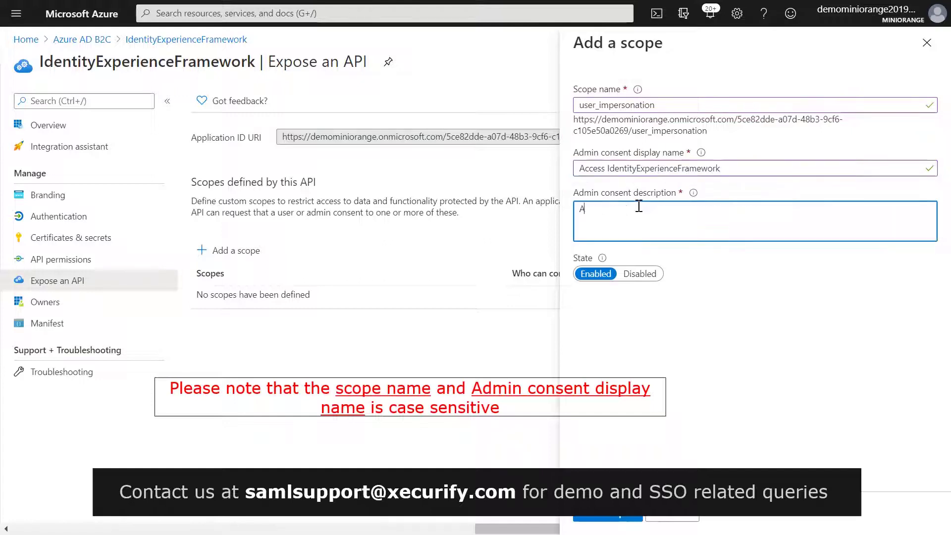
{"action": "type", "text": "llows the application to access IdentityExper"}
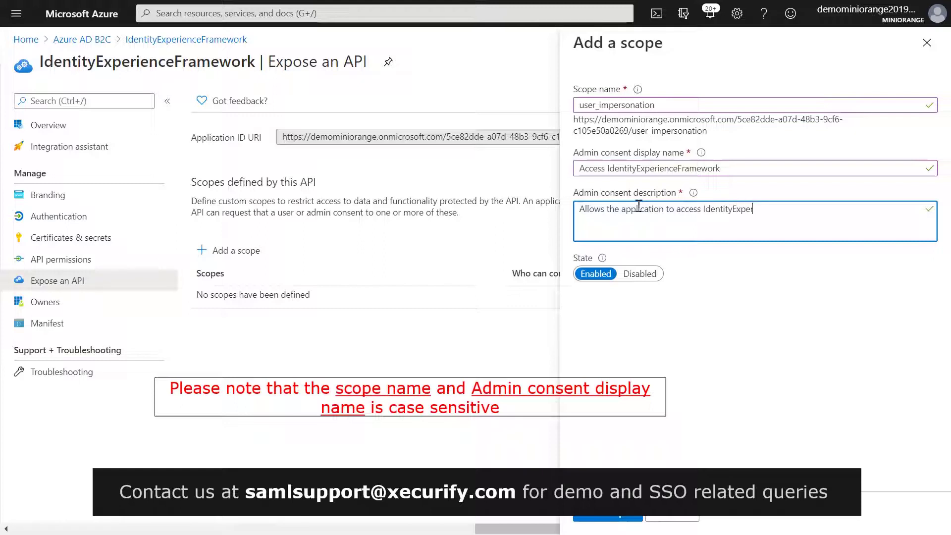
{"action": "type", "text": "ienceFramework on behalf of th"}
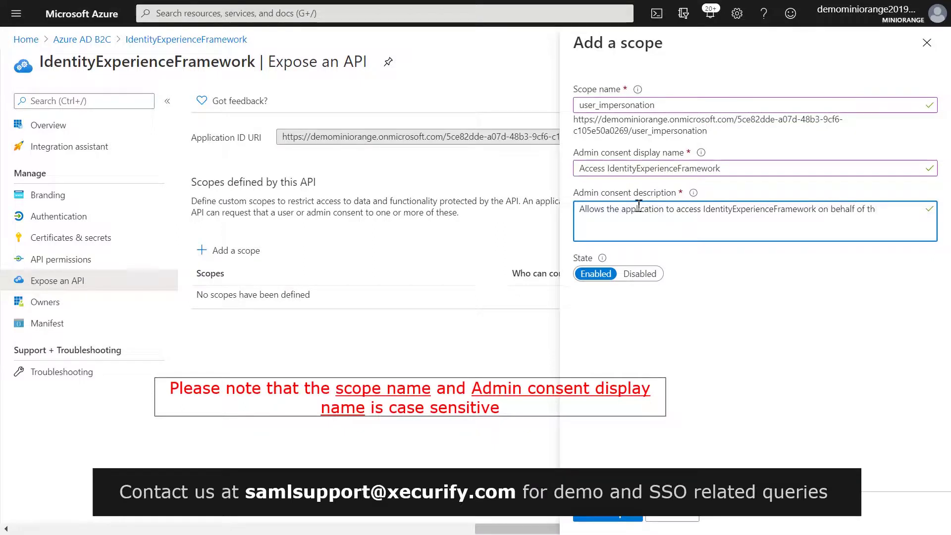
{"action": "type", "text": "e signed-in user."}
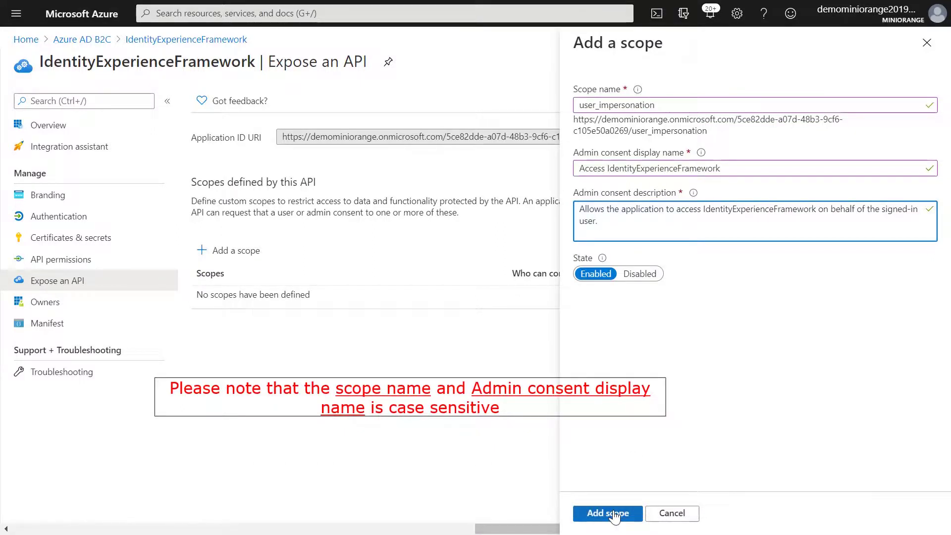
{"action": "left_click", "coordinate": [609, 512]}
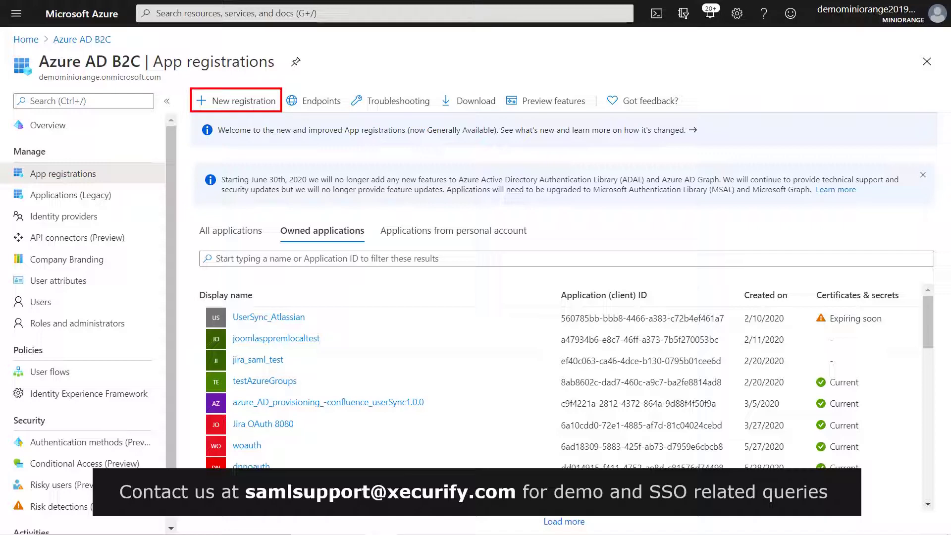
Register single-tenant ProxyIdentityExperienceFramework with Public client/native redirect URI myapp://auth
{"action": "left_click", "coordinate": [251, 102]}
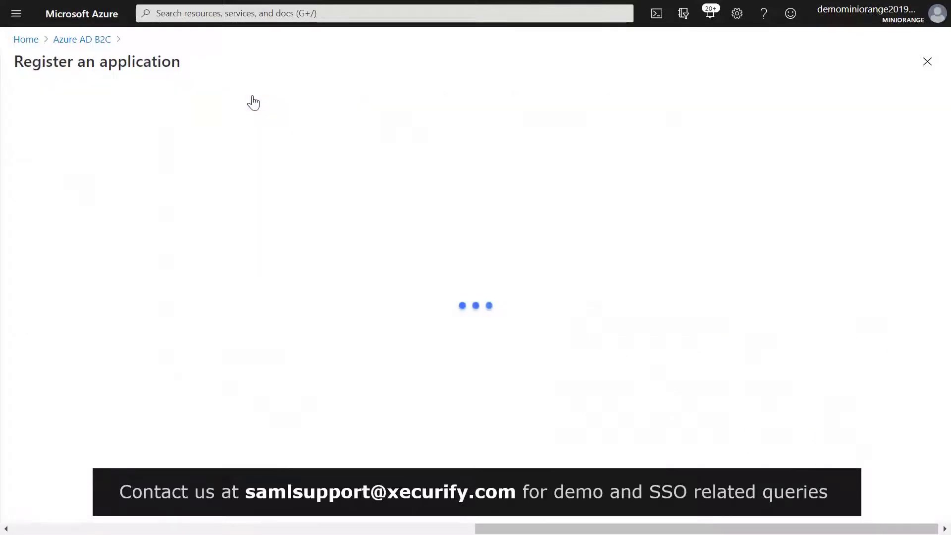
{"action": "type", "text": "ProxyIdentityExperienceFramework"}
{"action": "left_click", "coordinate": [162, 236]}
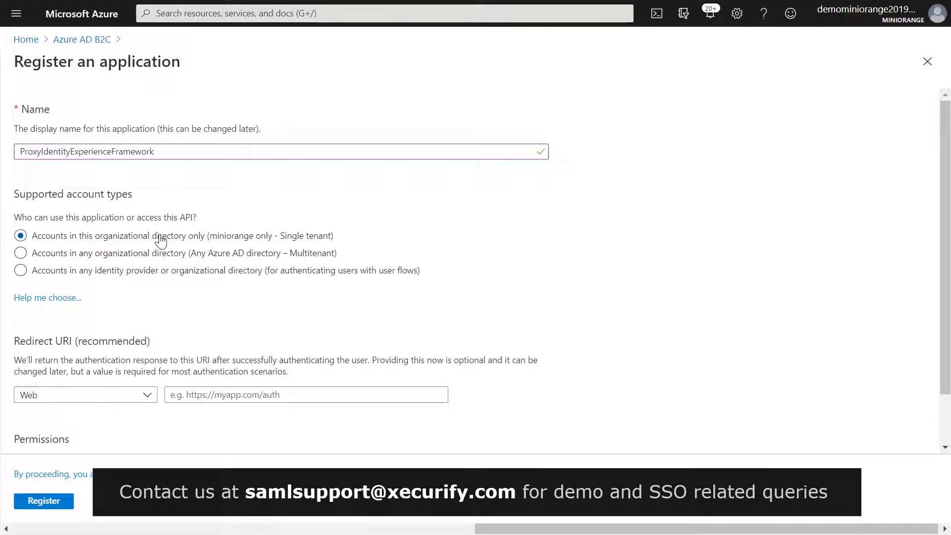
{"action": "left_click", "coordinate": [143, 394]}
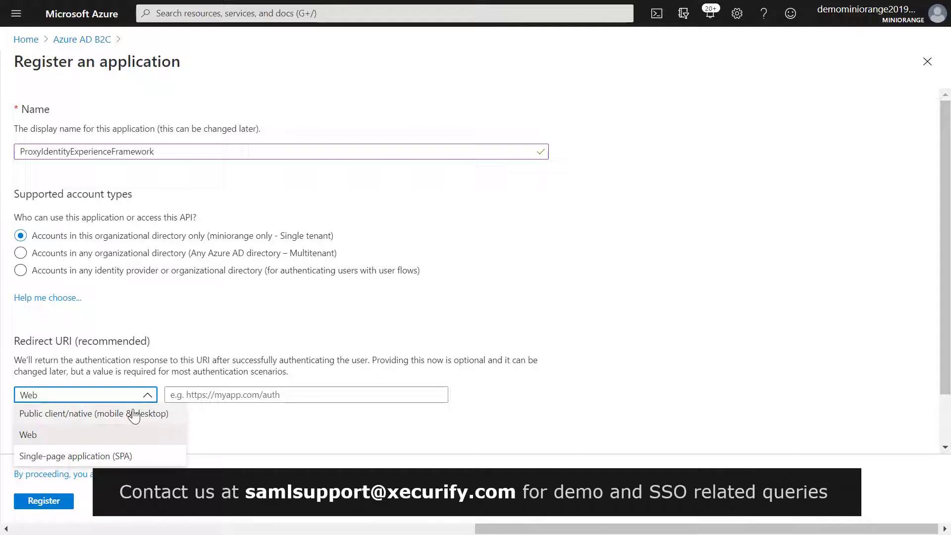
{"action": "left_click", "coordinate": [134, 415]}
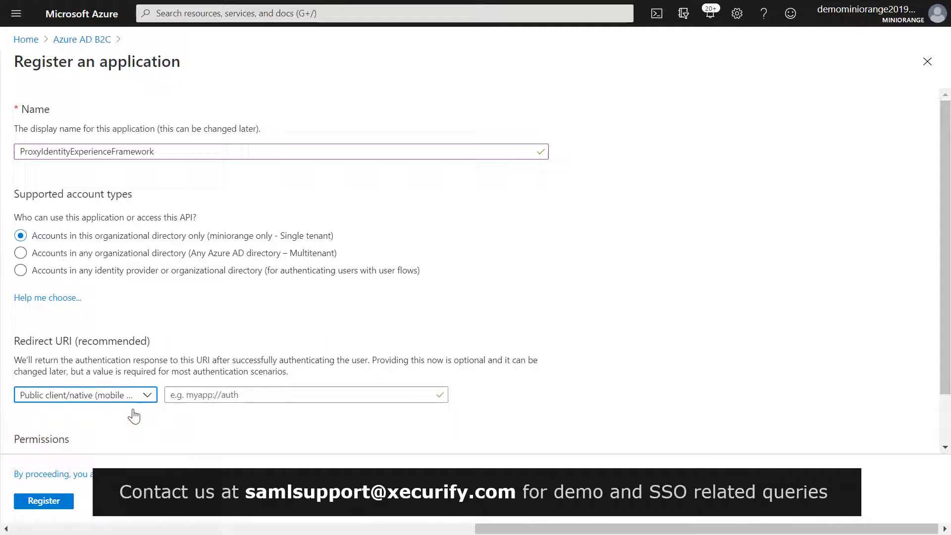
{"action": "left_click", "coordinate": [195, 395]}
{"action": "type", "text": "myapp://auth"}
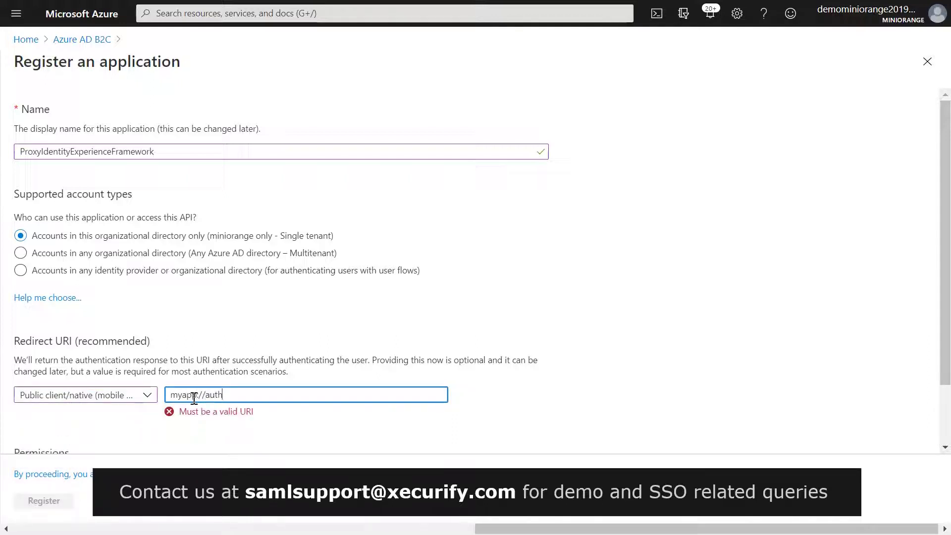
{"action": "scroll", "coordinate": [194, 399], "scroll_direction": "down", "scroll_amount": 1}
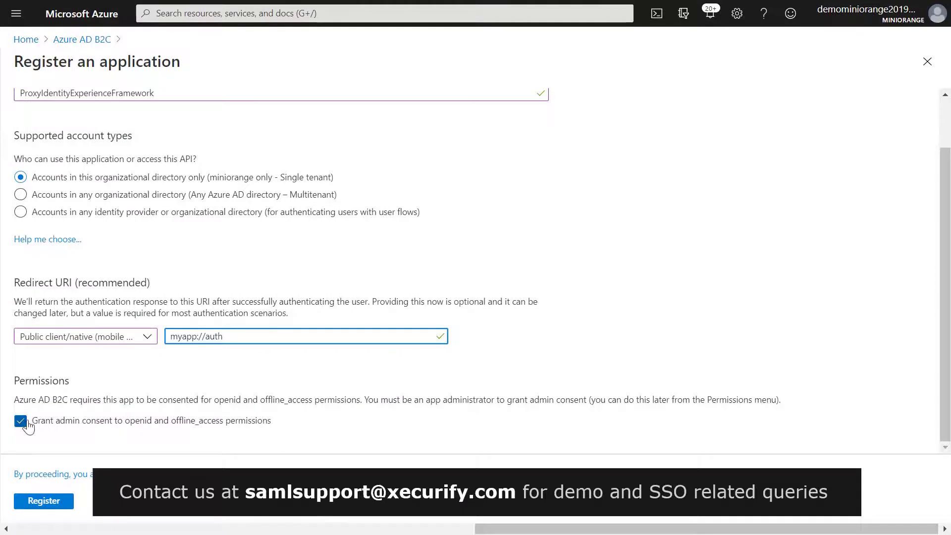
{"action": "left_click", "coordinate": [36, 502]}
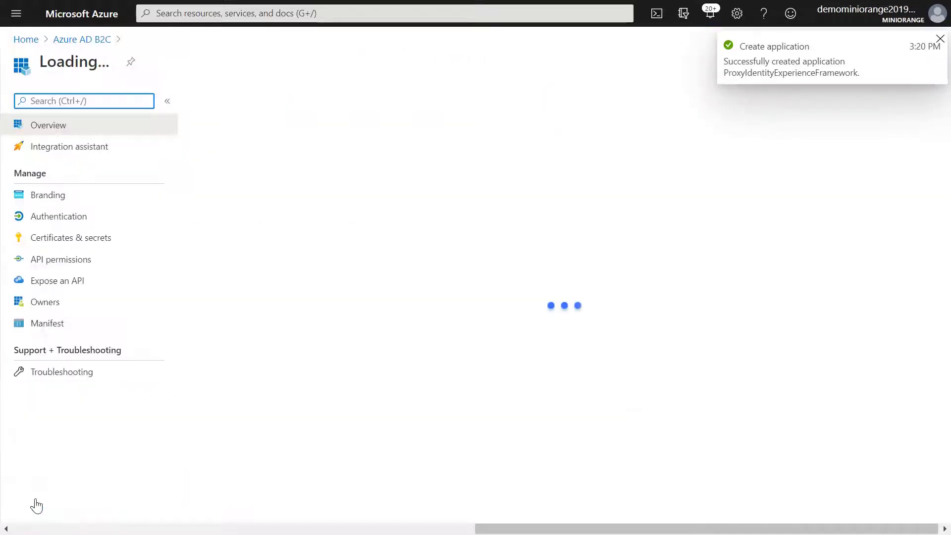
Set Allow public client flows to Yes in the app's Authentication settings and save
{"action": "left_click", "coordinate": [118, 214]}
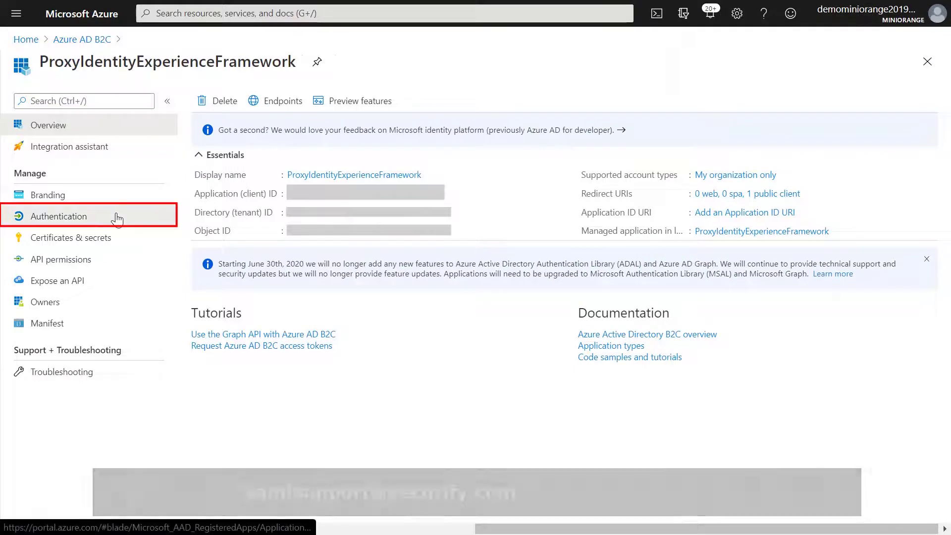
{"action": "scroll", "coordinate": [398, 325], "scroll_direction": "down", "scroll_amount": 5}
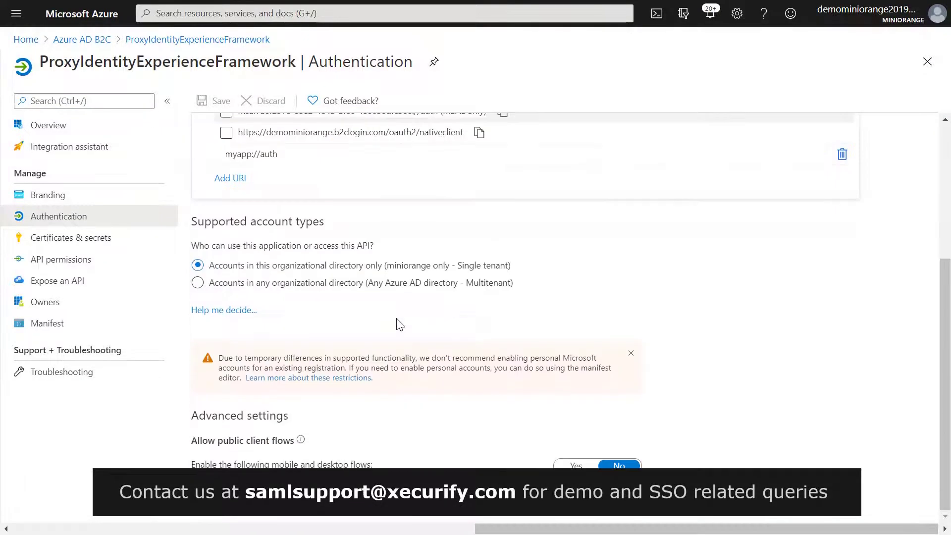
{"action": "left_click", "coordinate": [568, 466]}
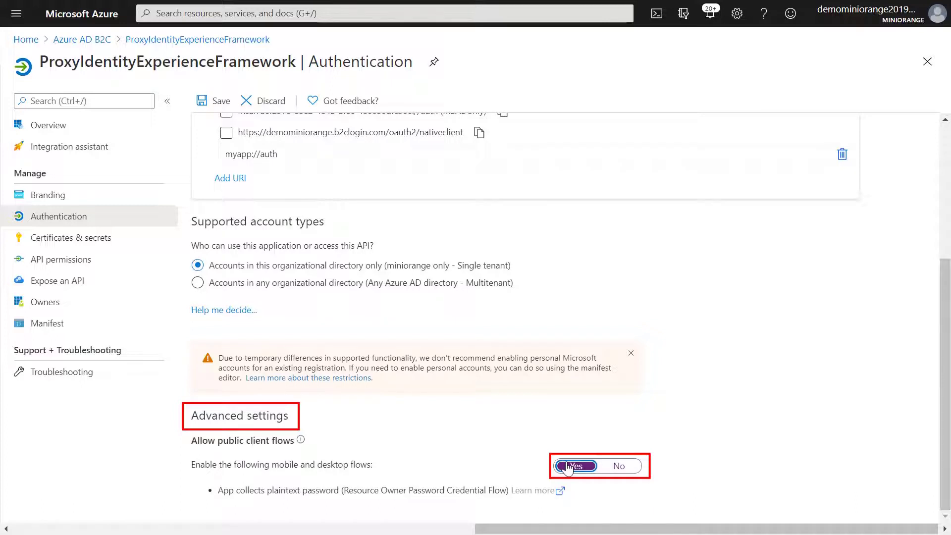
{"action": "left_click", "coordinate": [198, 98]}
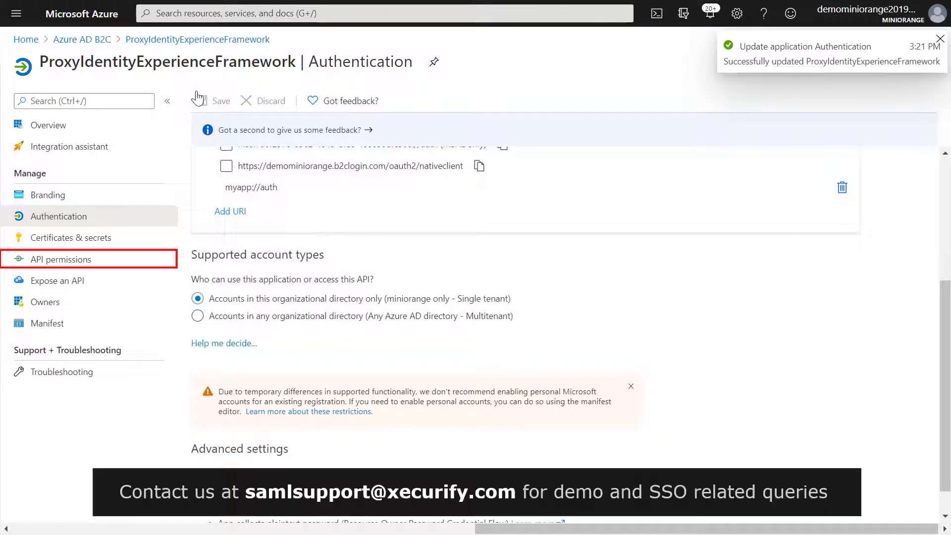
{"action": "left_click", "coordinate": [85, 262]}
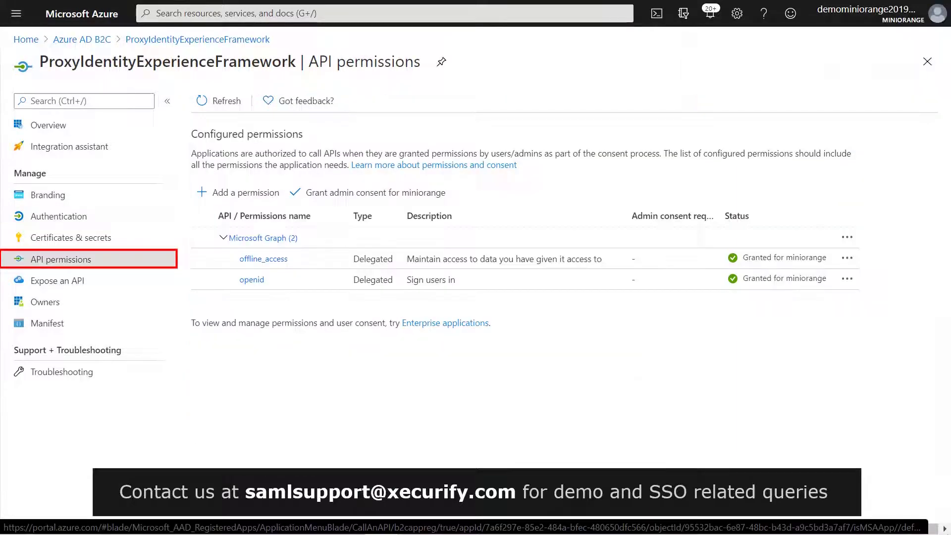
Add the IdentityExperienceFramework user_impersonation permission and grant admin consent for miniorange
{"action": "left_click", "coordinate": [201, 194]}
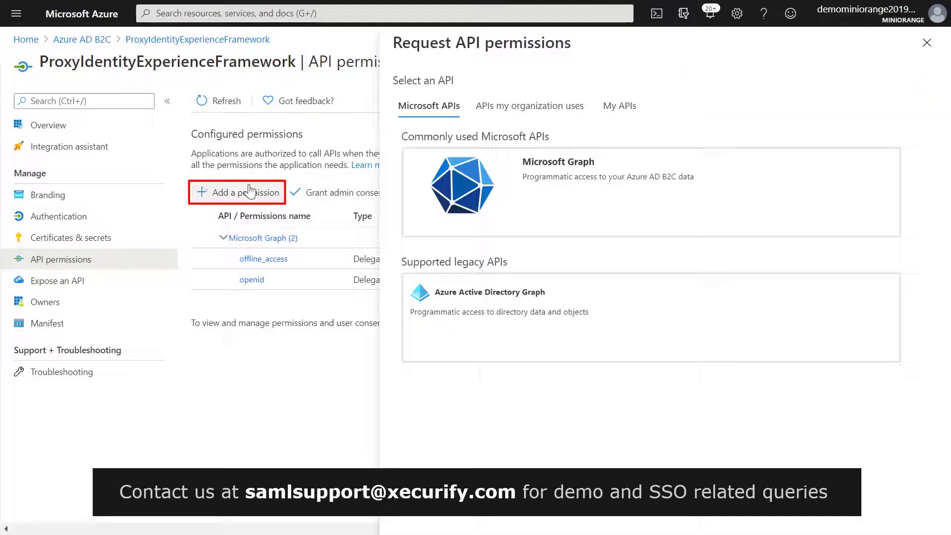
{"action": "left_click", "coordinate": [601, 114]}
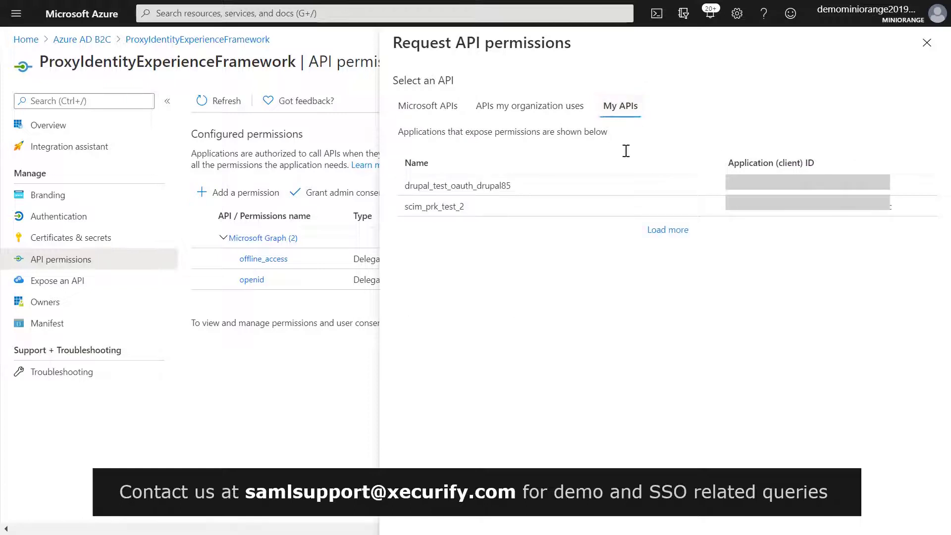
{"action": "left_click", "coordinate": [664, 230]}
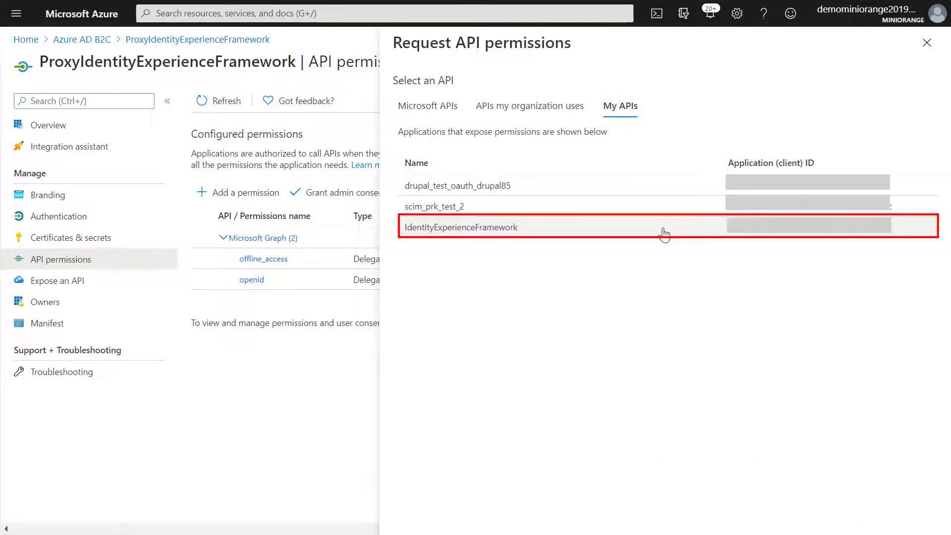
{"action": "left_click", "coordinate": [663, 230]}
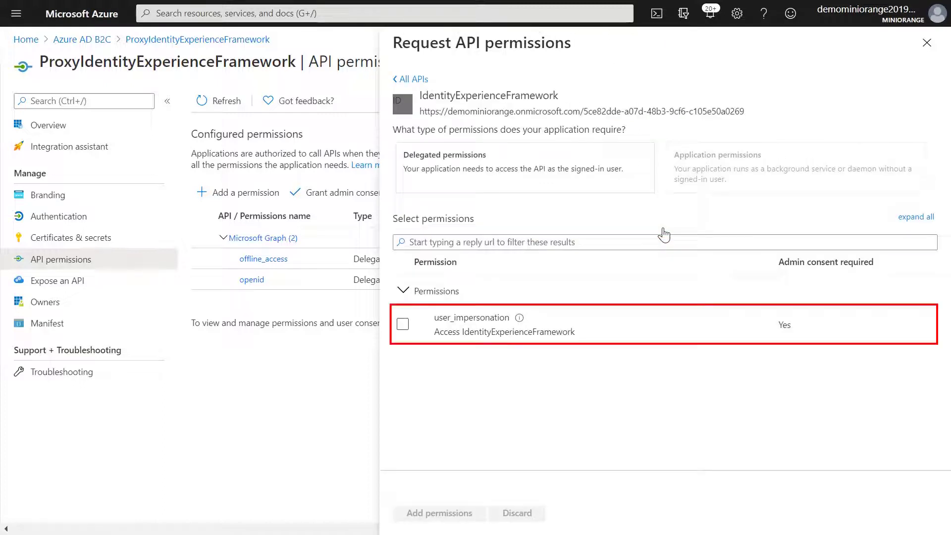
{"action": "left_click", "coordinate": [402, 325]}
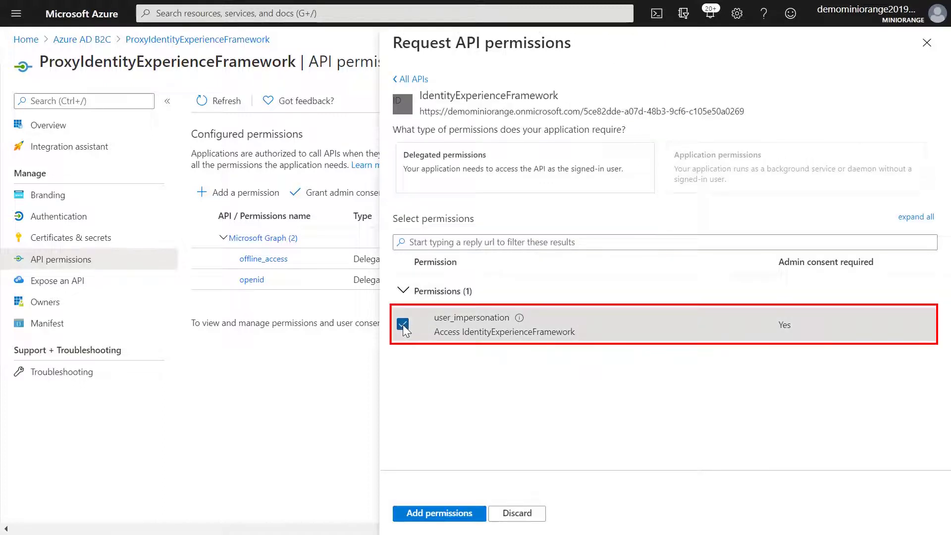
{"action": "left_click", "coordinate": [407, 513]}
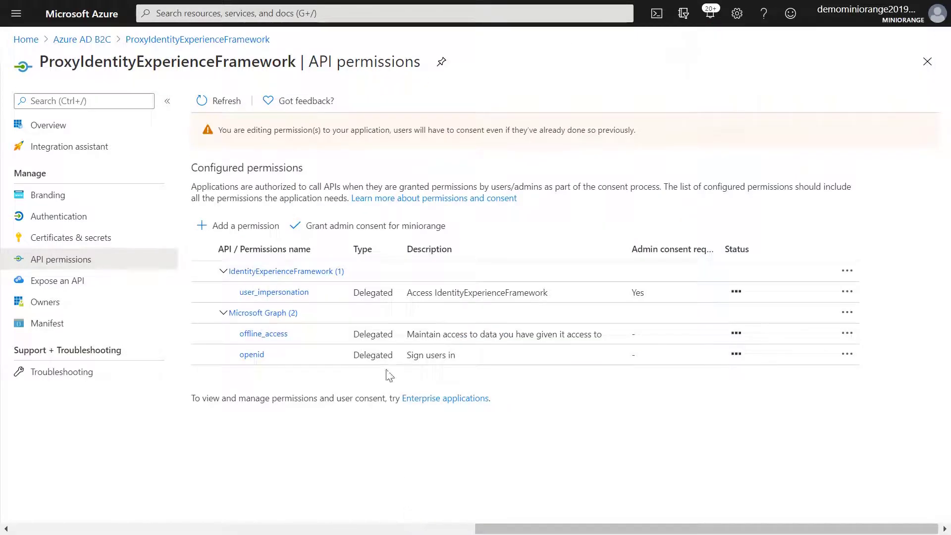
{"action": "left_click", "coordinate": [366, 237]}
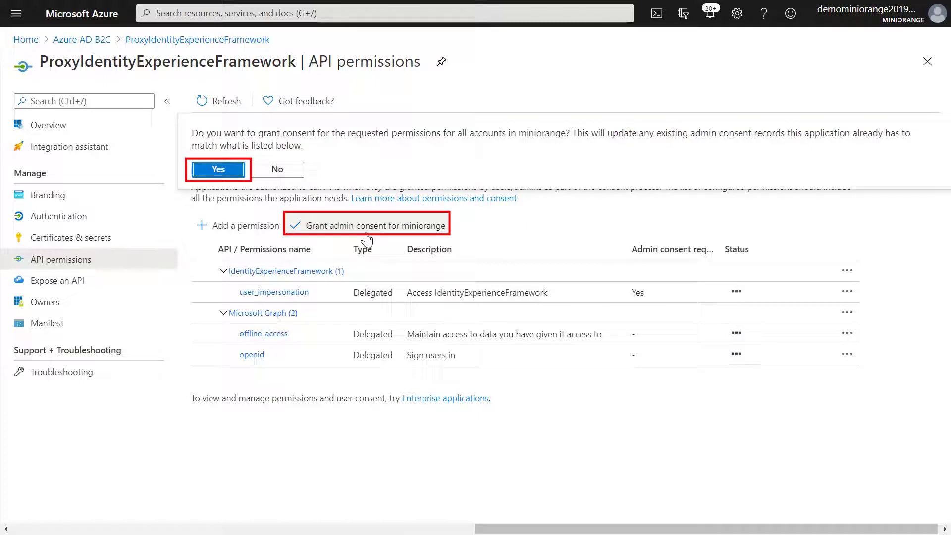
{"action": "left_click", "coordinate": [219, 170]}
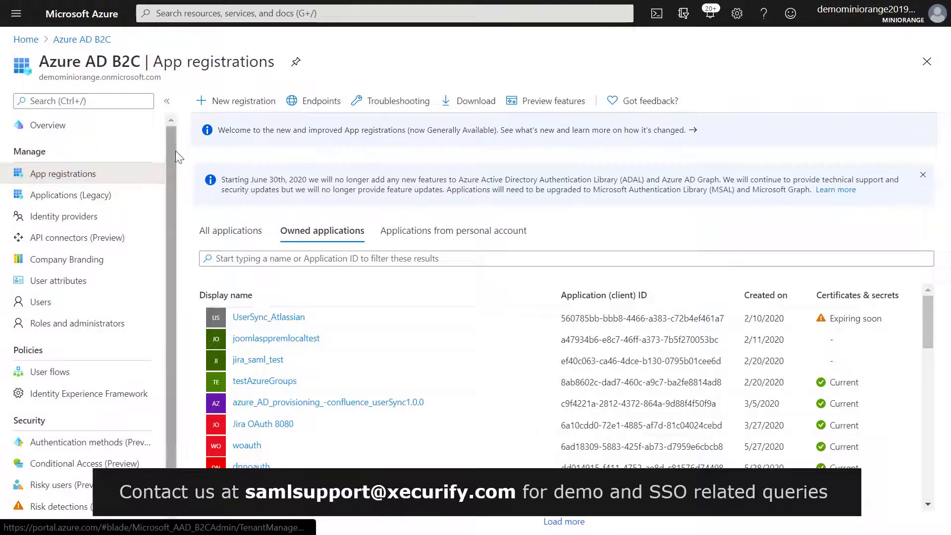
Draft a WP SAML APP registration for any identity provider accounts with Web redirect platform
{"action": "left_click", "coordinate": [242, 102]}
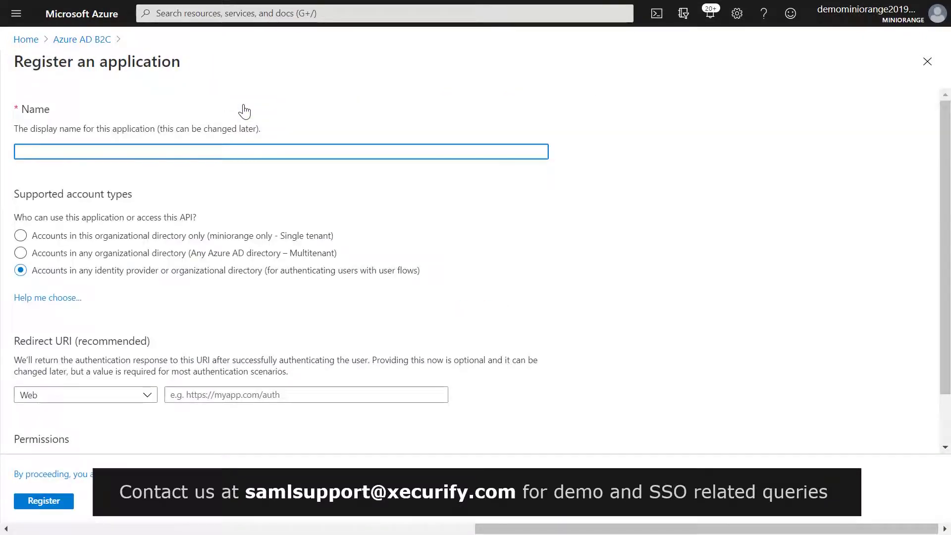
{"action": "type", "text": "WP SAML APP"}
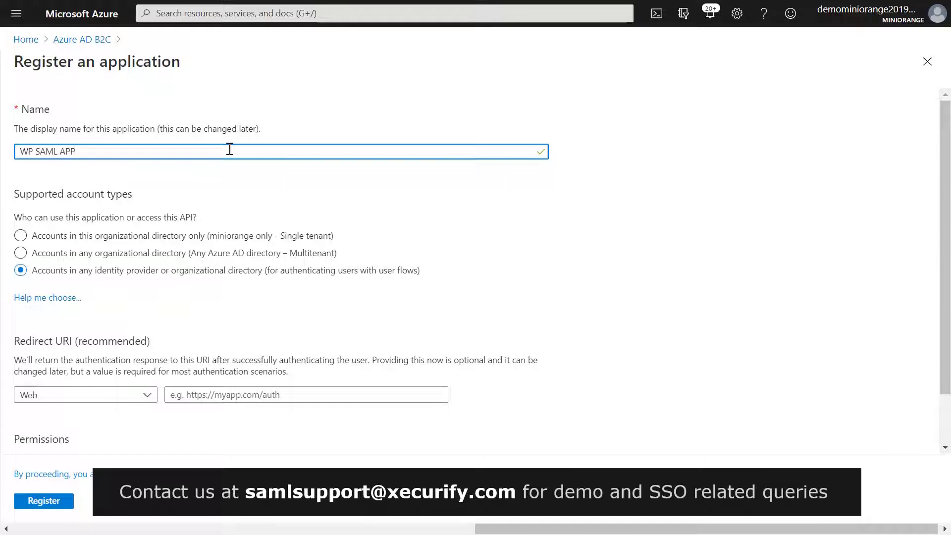
{"action": "left_click", "coordinate": [63, 278]}
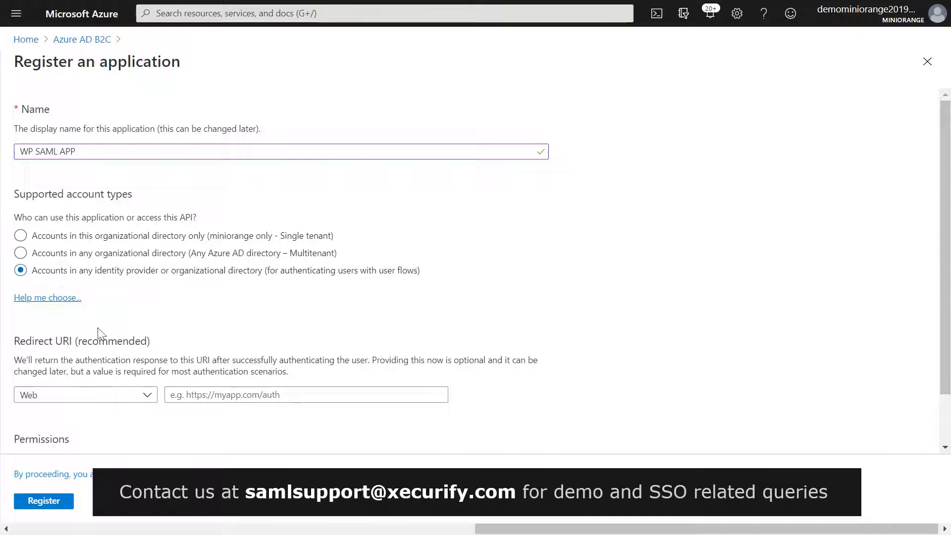
{"action": "left_click", "coordinate": [143, 395]}
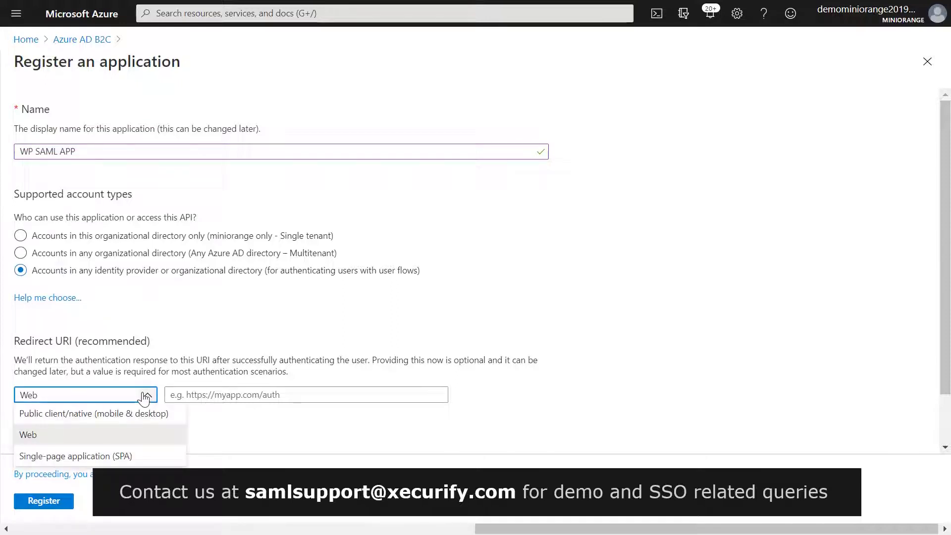
{"action": "left_click", "coordinate": [106, 439]}
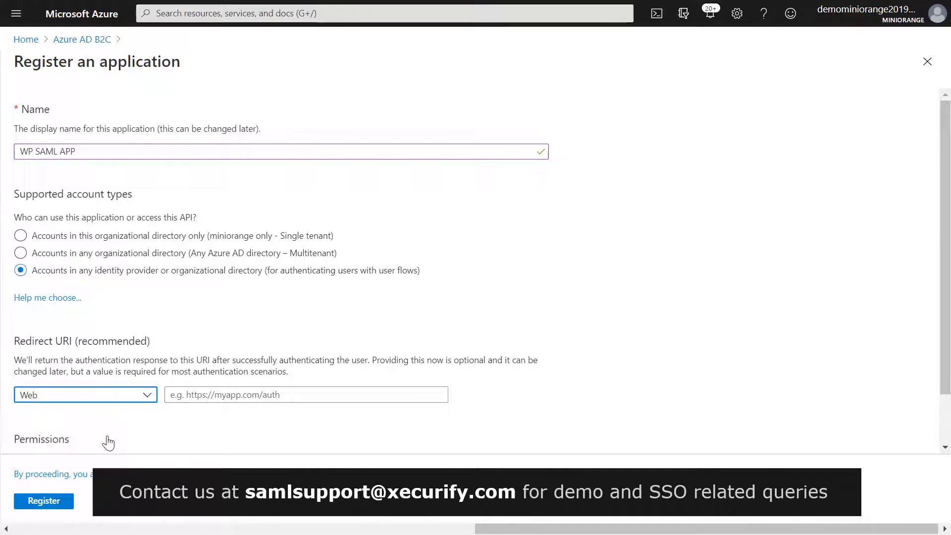
{"action": "left_click", "coordinate": [207, 394]}
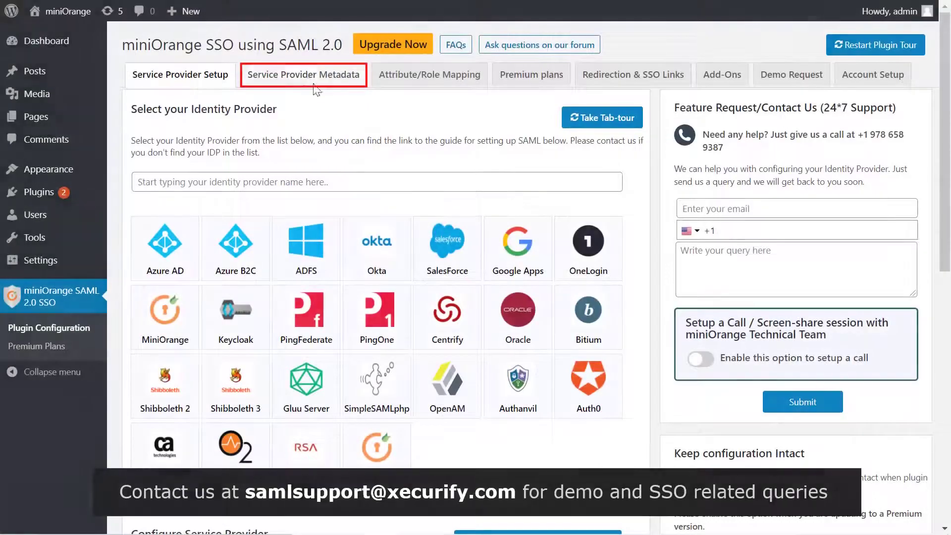
Copy the ACS URL from the plugin's Service Provider Metadata endpoints
{"action": "left_click", "coordinate": [308, 82]}
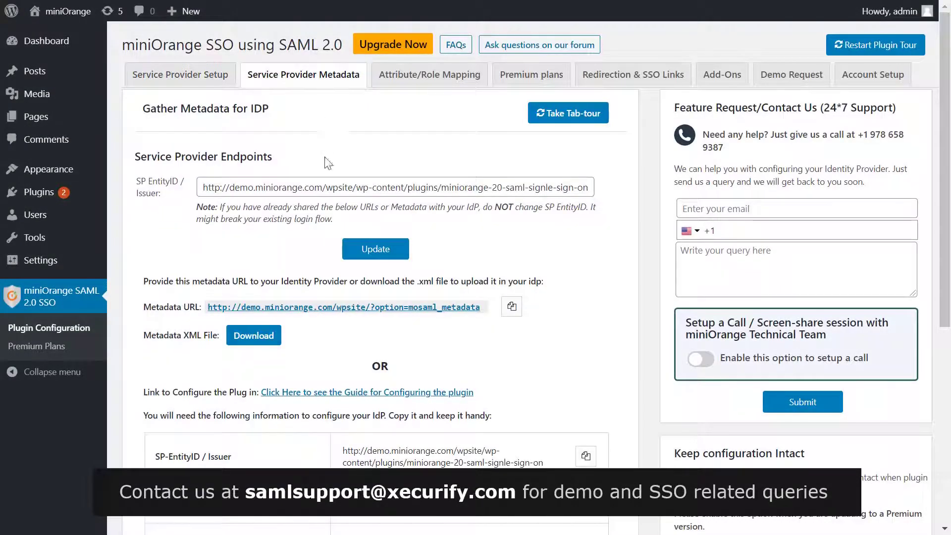
{"action": "scroll", "coordinate": [327, 173], "scroll_direction": "down", "scroll_amount": 6}
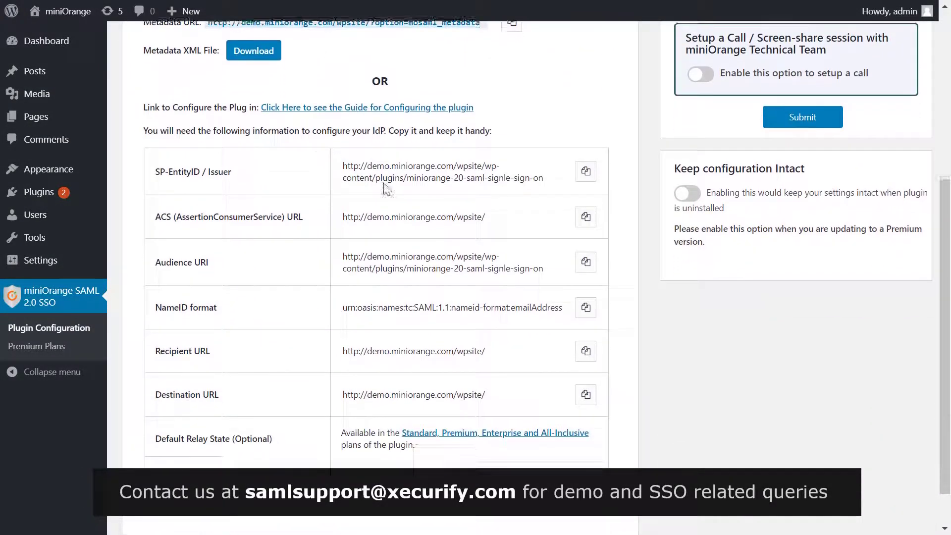
{"action": "left_click", "coordinate": [584, 214]}
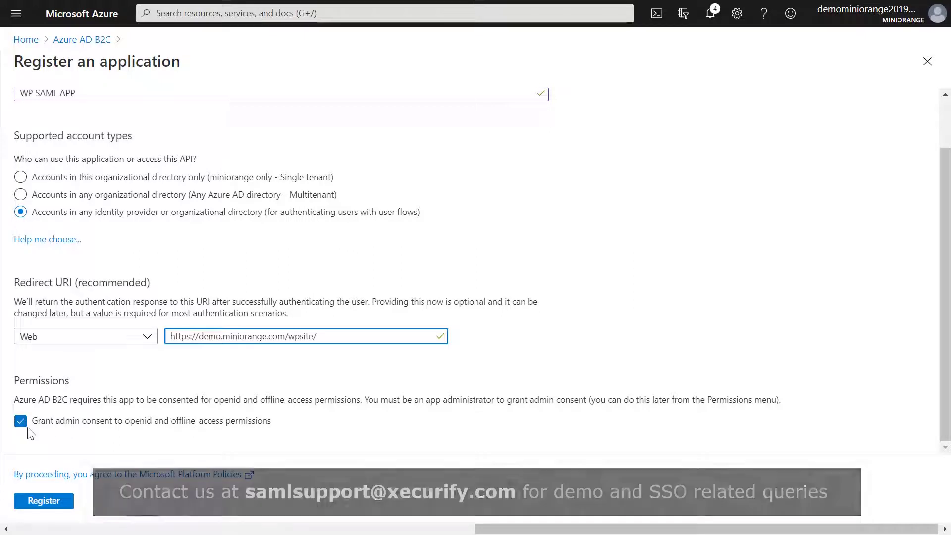
Register WP SAML APP, save its default Application ID URI, and copy it
{"action": "left_click", "coordinate": [39, 501]}
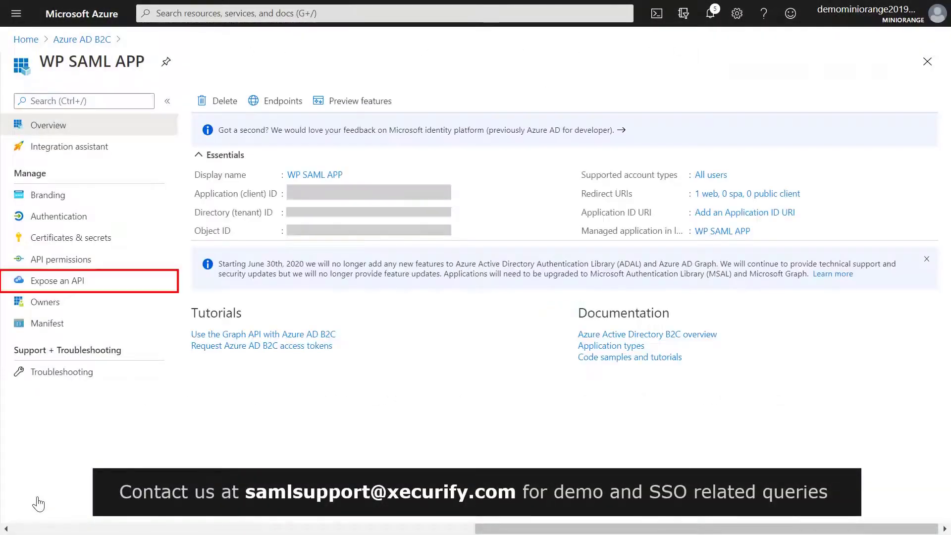
{"action": "left_click", "coordinate": [69, 287]}
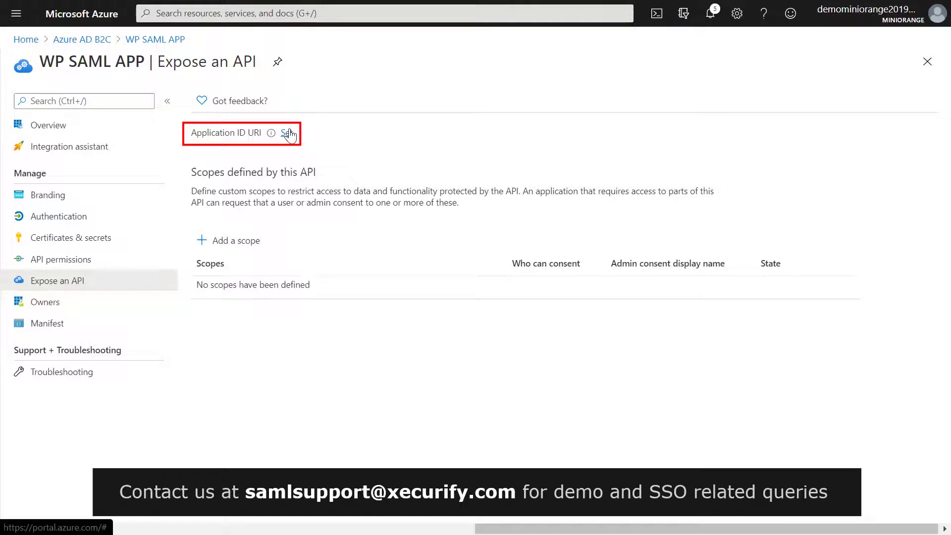
{"action": "left_click", "coordinate": [288, 132]}
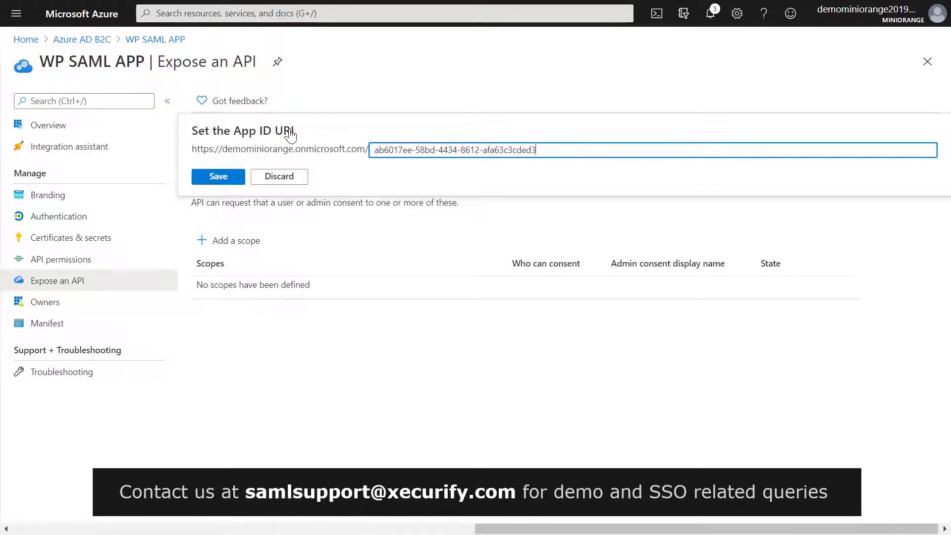
{"action": "left_click", "coordinate": [216, 180]}
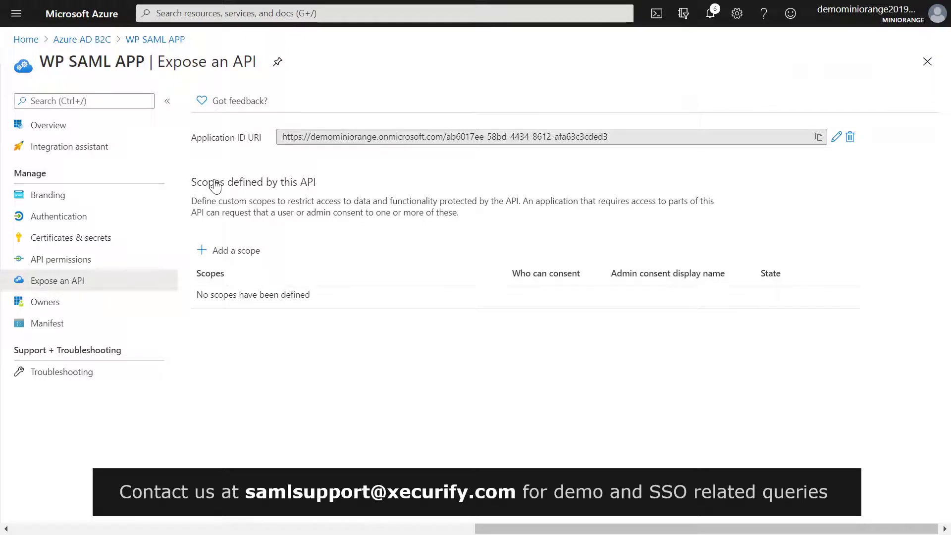
{"action": "left_click", "coordinate": [818, 138]}
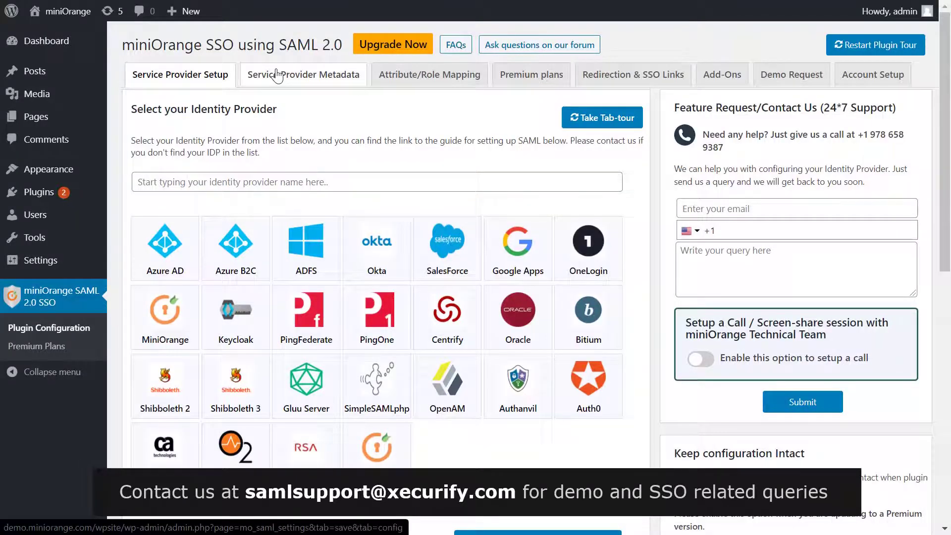
Replace the SP EntityID with the Azure Application ID URI, then open the Azure B2C setup guide
{"action": "left_click", "coordinate": [278, 75]}
{"action": "triple_click", "coordinate": [351, 183]}
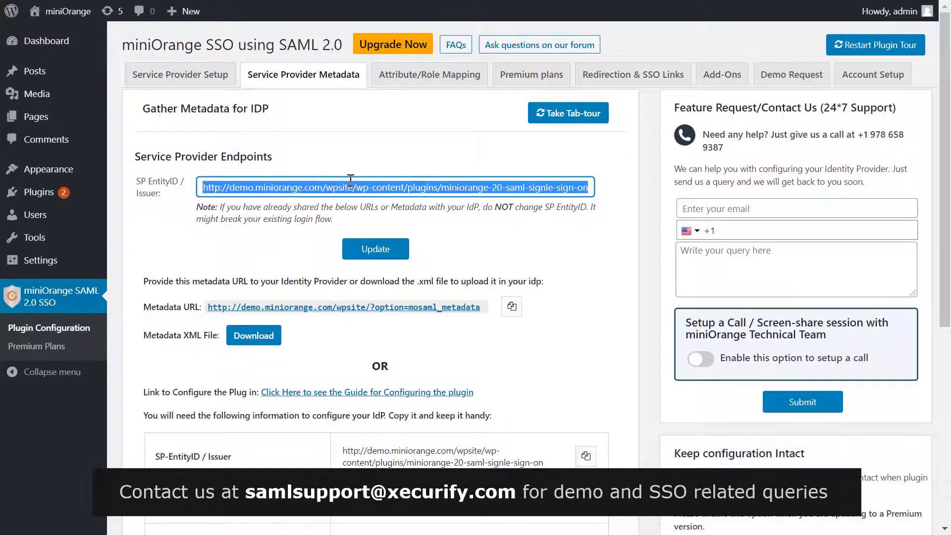
{"action": "key", "text": "ctrl+v"}
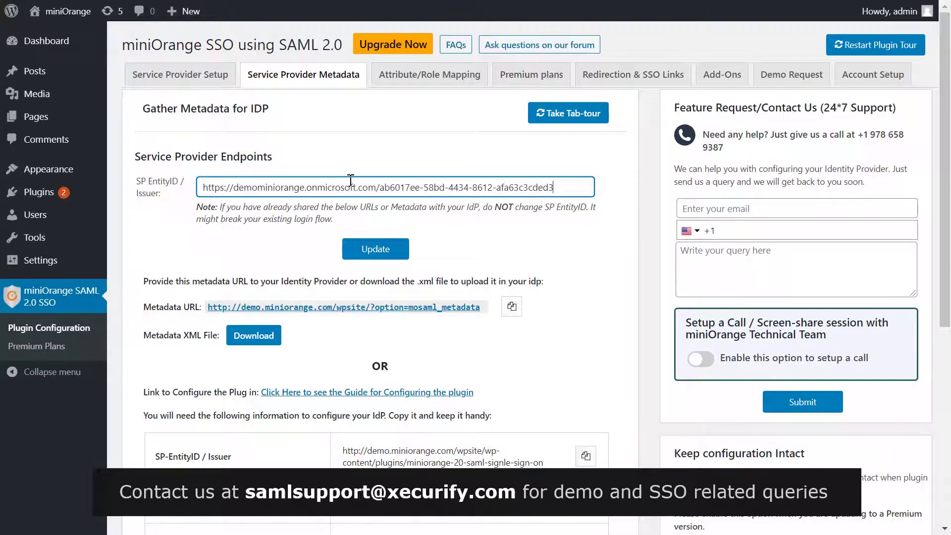
{"action": "left_click", "coordinate": [367, 247]}
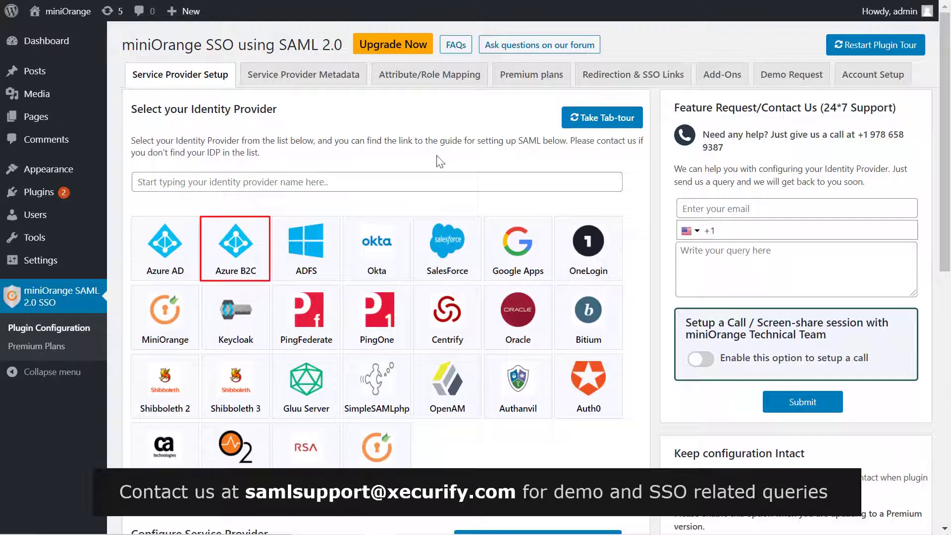
{"action": "left_click", "coordinate": [250, 247]}
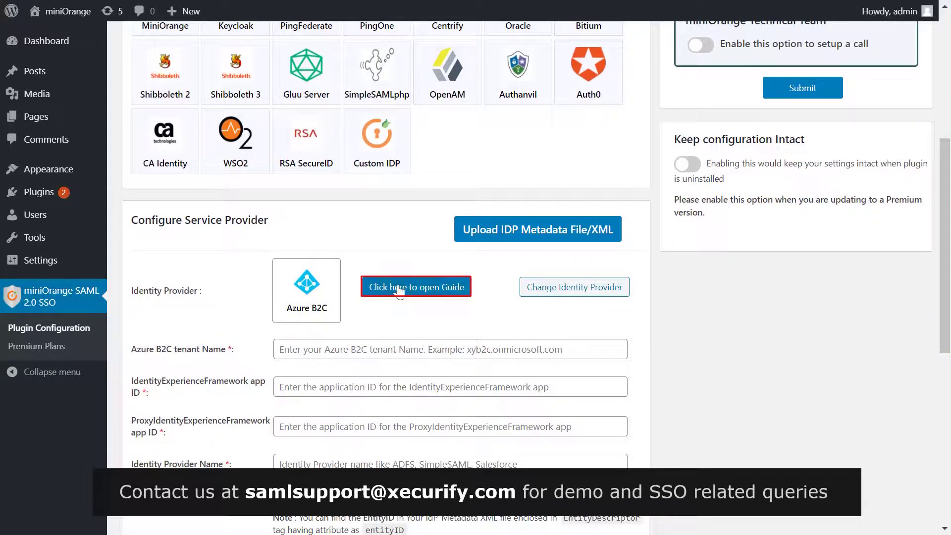
{"action": "left_click", "coordinate": [399, 289]}
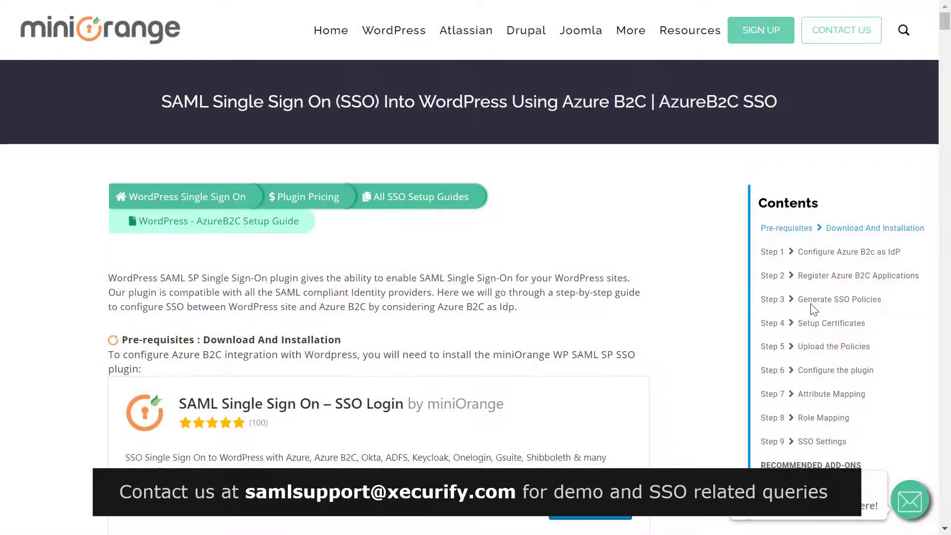
Enter tenant name demominiorange.onmicrosoft.com in the guide's Generate SSO Policies form
{"action": "left_click", "coordinate": [811, 302]}
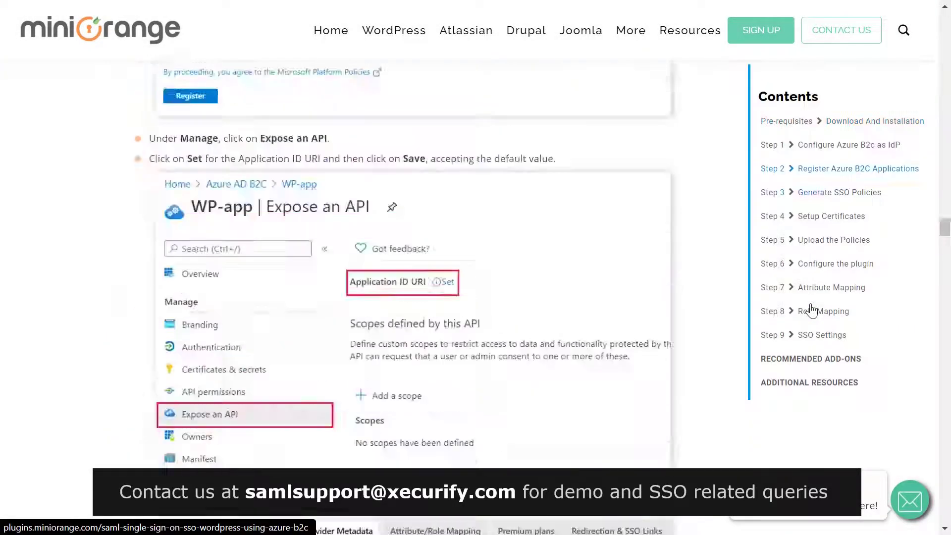
{"action": "scroll", "coordinate": [753, 319], "scroll_direction": "down", "scroll_amount": 3}
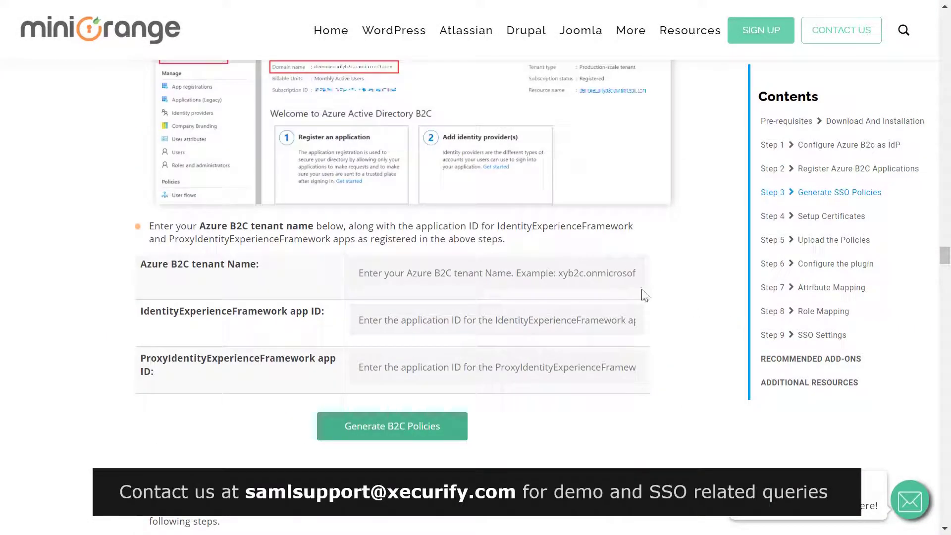
{"action": "left_click", "coordinate": [608, 278]}
{"action": "type", "text": "demominiorange.on"}
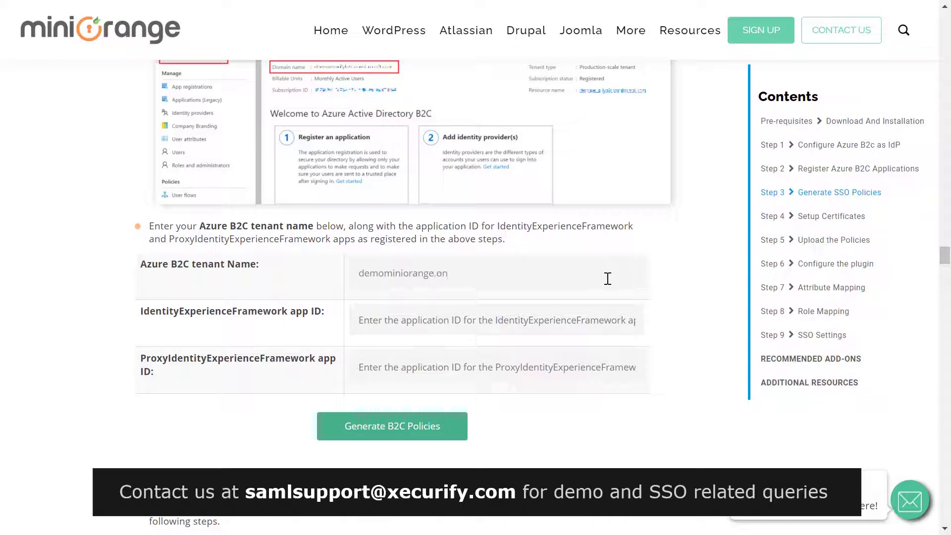
{"action": "type", "text": "microsoft.com"}
{"action": "left_click", "coordinate": [554, 316]}
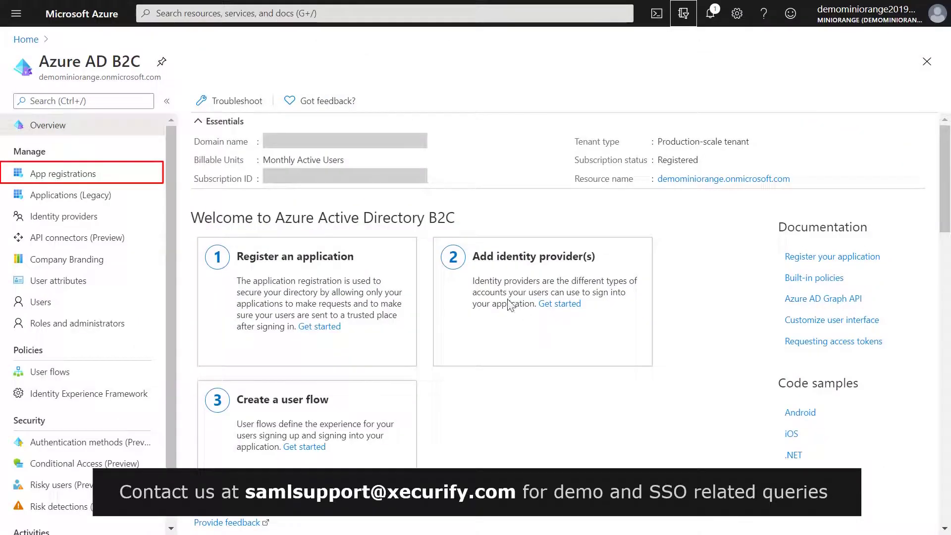
Copy the IdentityExperienceFramework app's client ID from App registrations into the guide form
{"action": "left_click", "coordinate": [83, 173]}
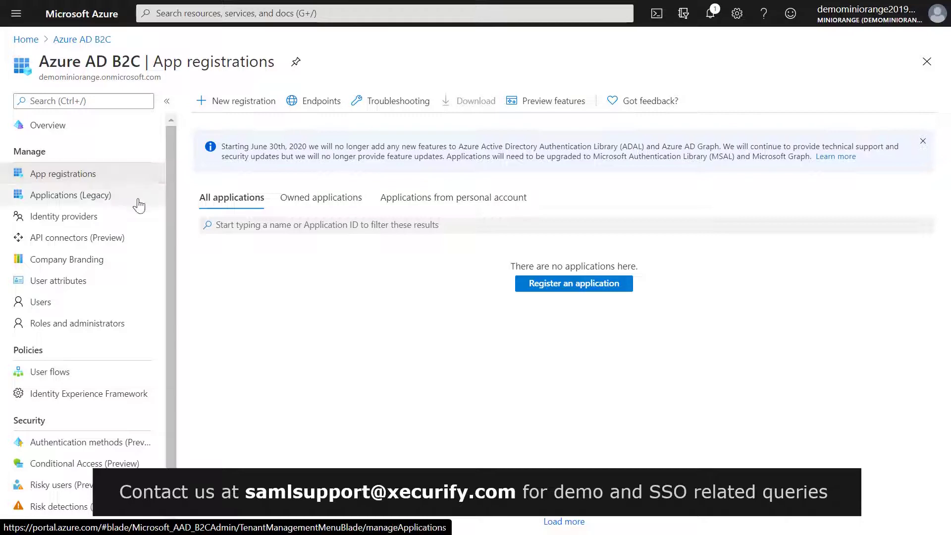
{"action": "left_click", "coordinate": [241, 259]}
{"action": "type", "text": "identity"}
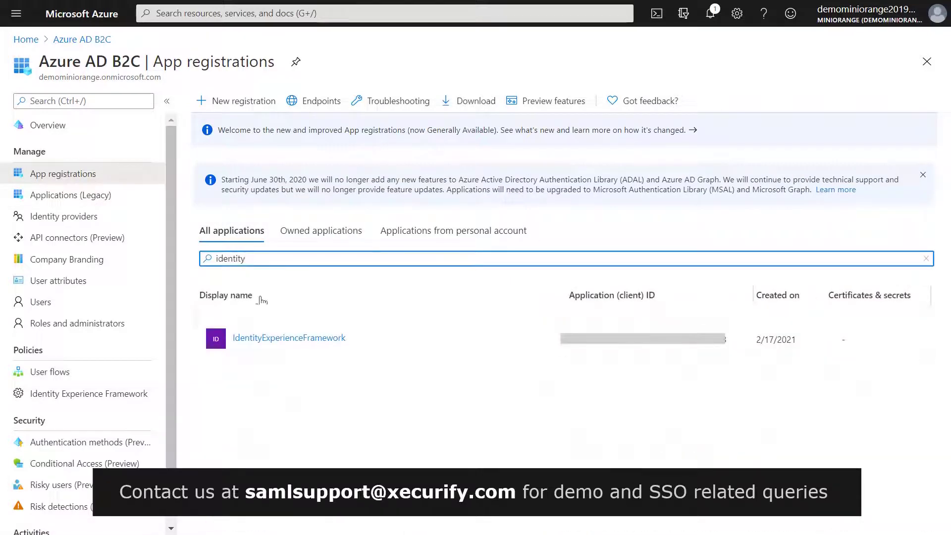
{"action": "left_click", "coordinate": [280, 339]}
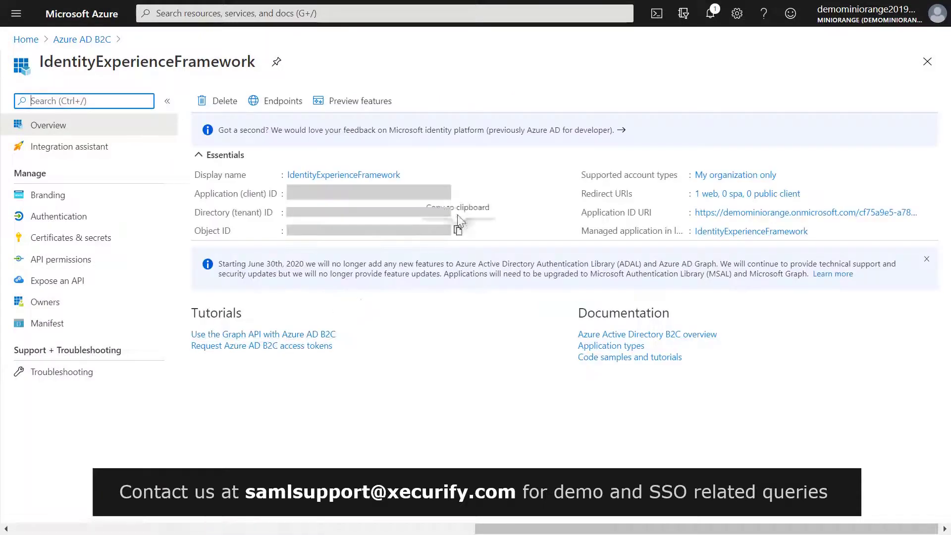
{"action": "left_click", "coordinate": [454, 194]}
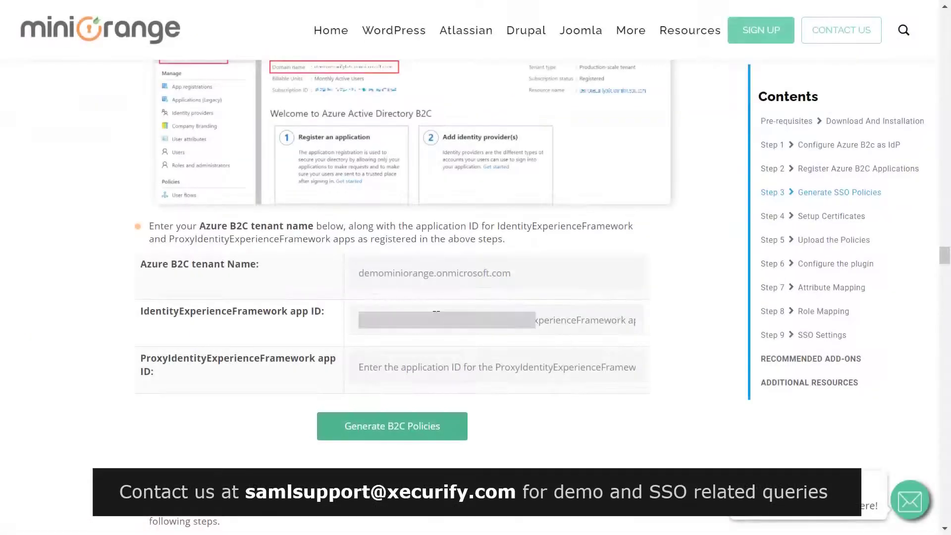
{"action": "key", "text": "ctrl+v"}
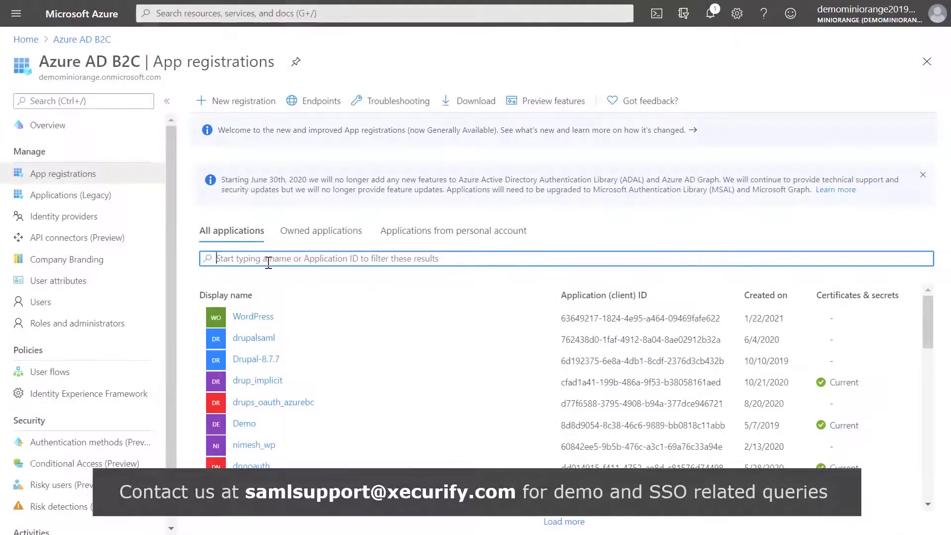
Copy the ProxyIdentityExperienceFramework app's client ID into the guide form
{"action": "type", "text": "p"}
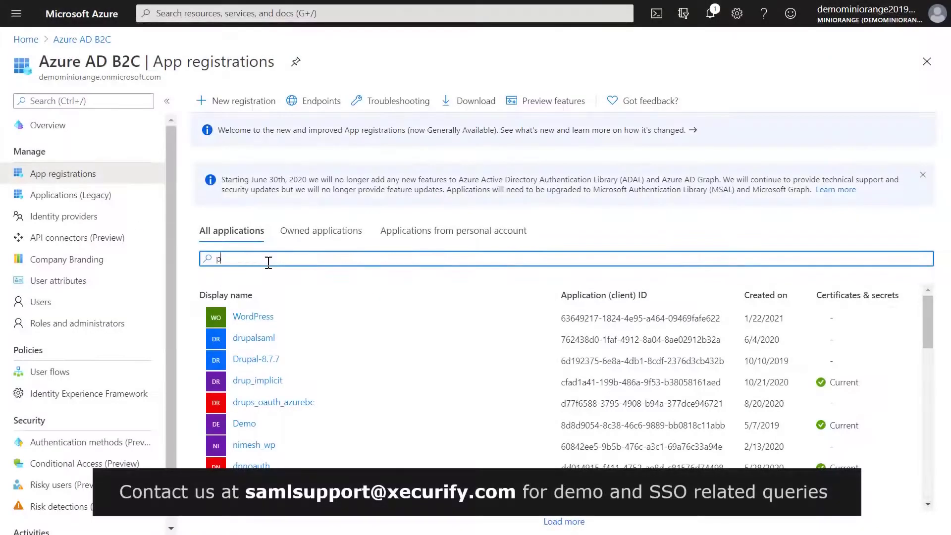
{"action": "type", "text": "rox"}
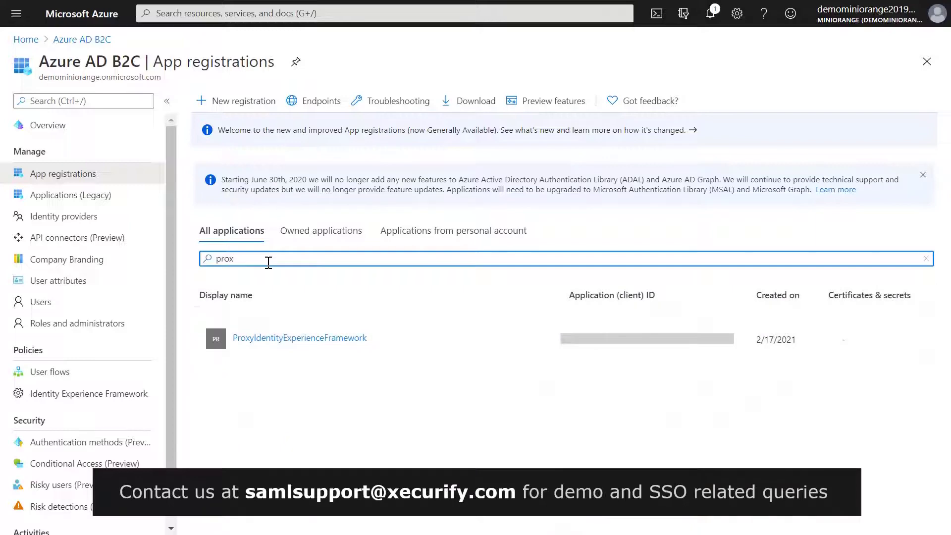
{"action": "left_click", "coordinate": [277, 338]}
{"action": "left_click", "coordinate": [459, 195]}
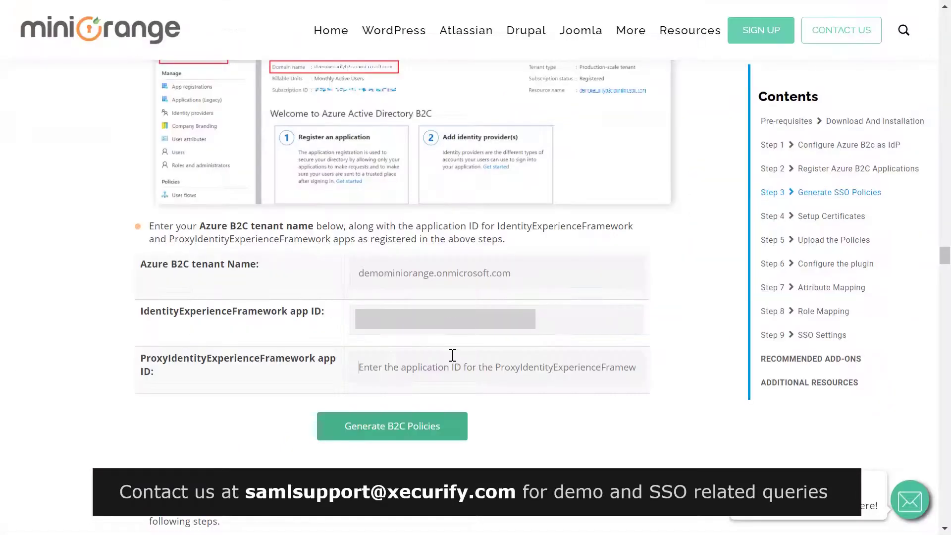
{"action": "key", "text": "ctrl+v"}
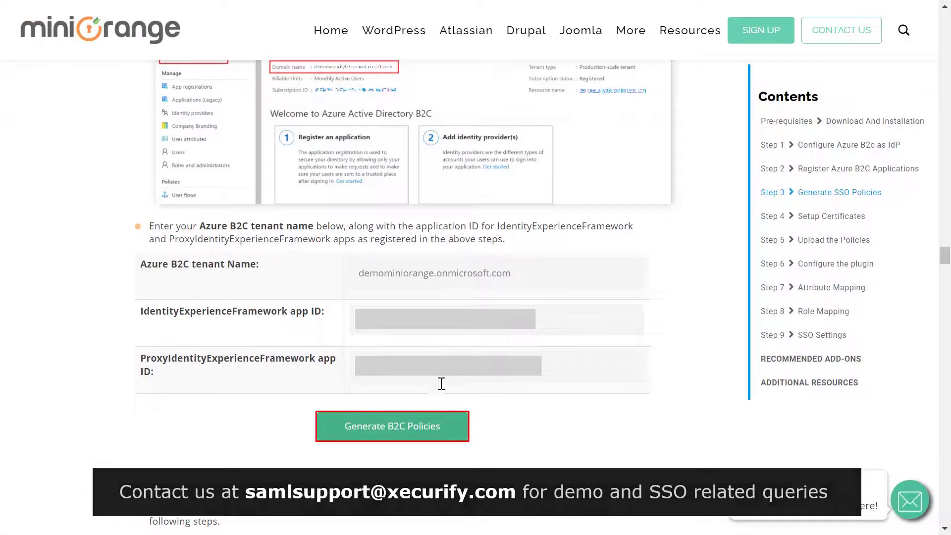
Generate the B2C policies from the completed form and download the policy zip
{"action": "left_click", "coordinate": [424, 425]}
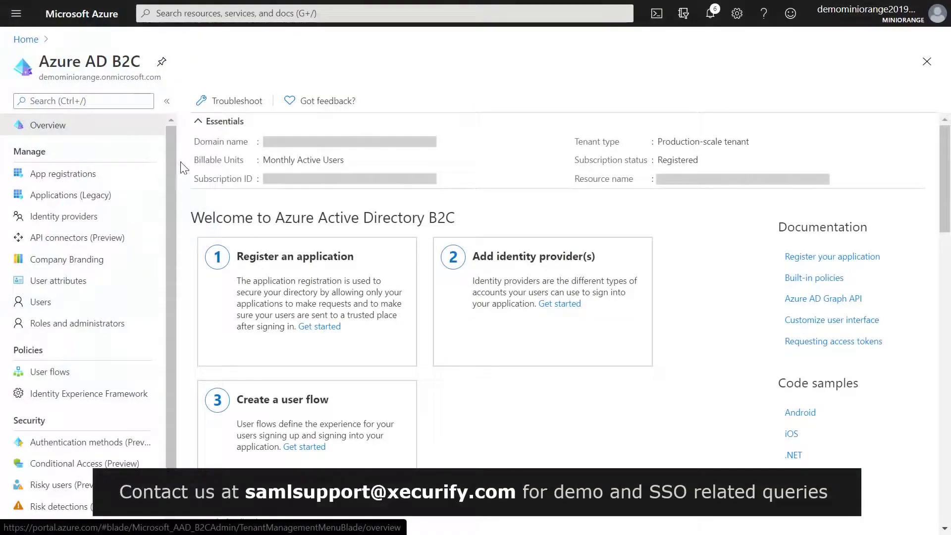
Start a new uploaded Identity Experience Framework policy key named SamlIdpCert
{"action": "left_click", "coordinate": [112, 397]}
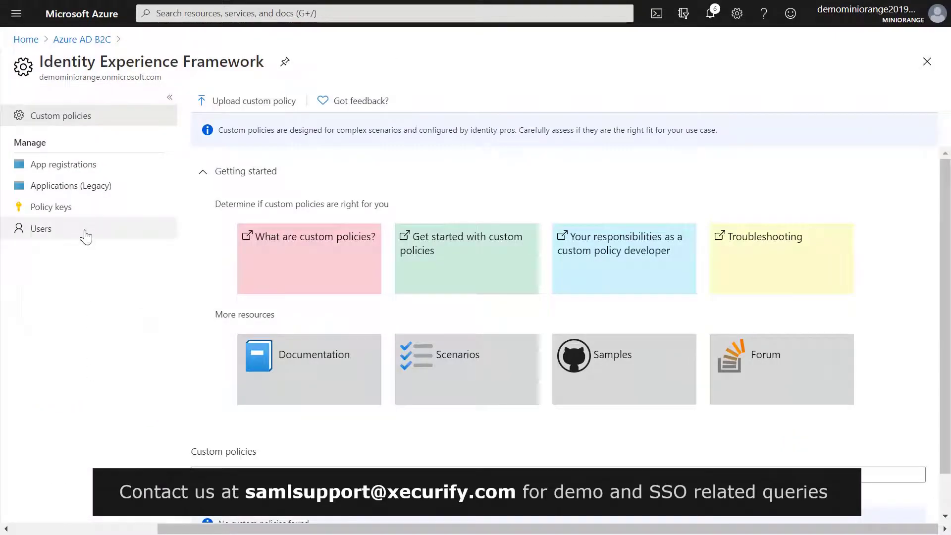
{"action": "left_click", "coordinate": [82, 218]}
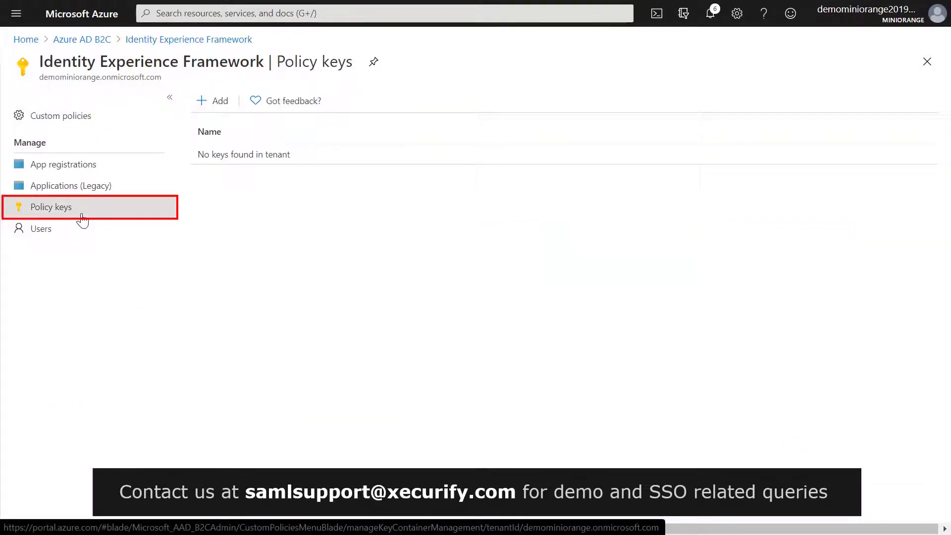
{"action": "left_click", "coordinate": [213, 101]}
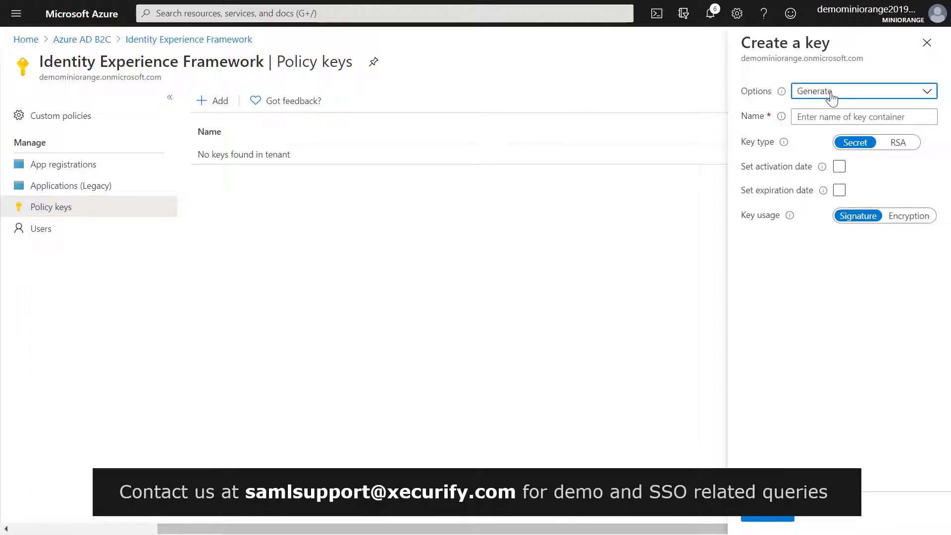
{"action": "left_click", "coordinate": [833, 94]}
{"action": "left_click", "coordinate": [830, 152]}
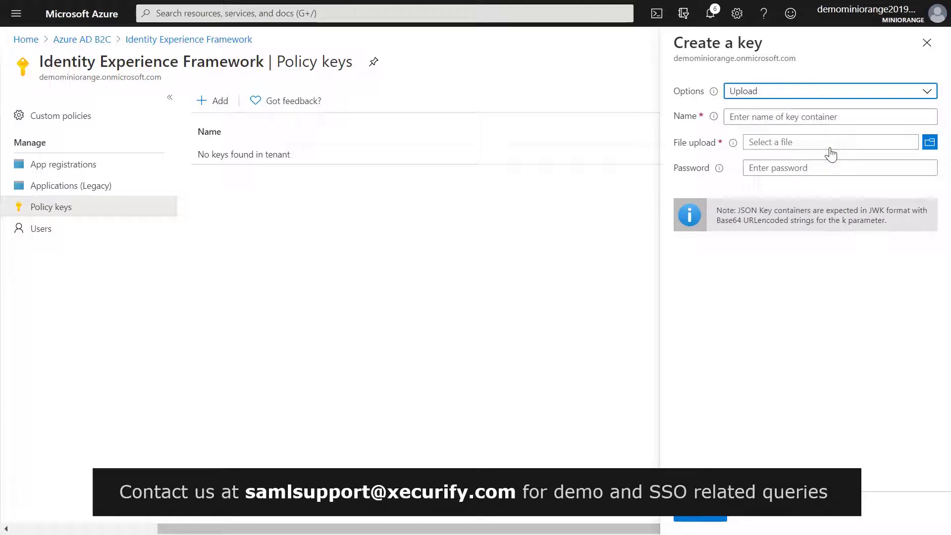
{"action": "left_click", "coordinate": [832, 117]}
{"action": "type", "text": "SamlIdpCert"}
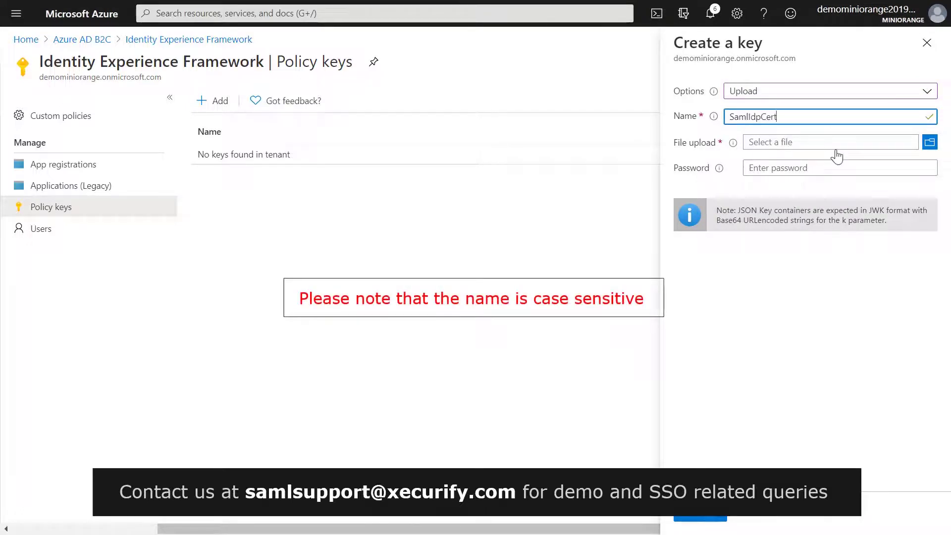
Attach demominiorange-cert.pfx with its password and create the SamlIdpCert key
{"action": "left_click", "coordinate": [836, 156]}
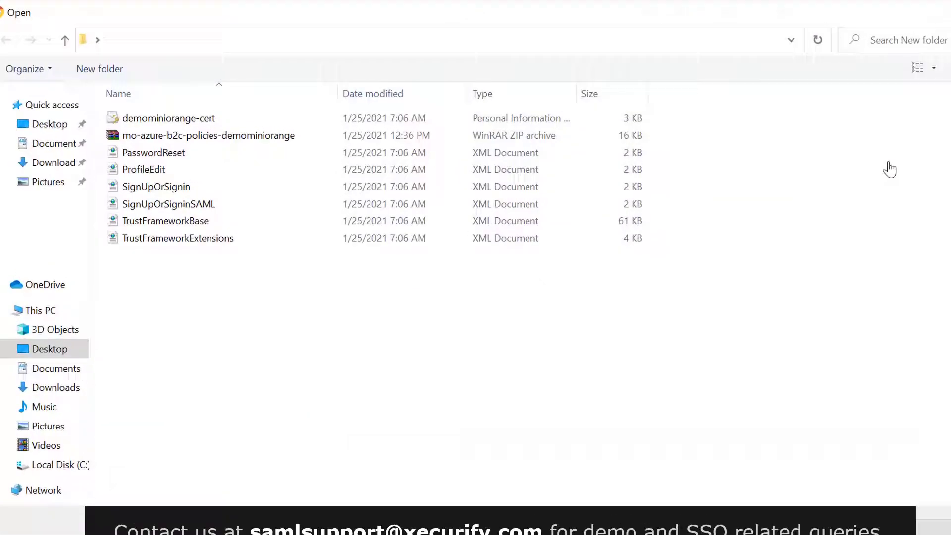
{"action": "left_click", "coordinate": [575, 119]}
{"action": "left_click", "coordinate": [811, 505]}
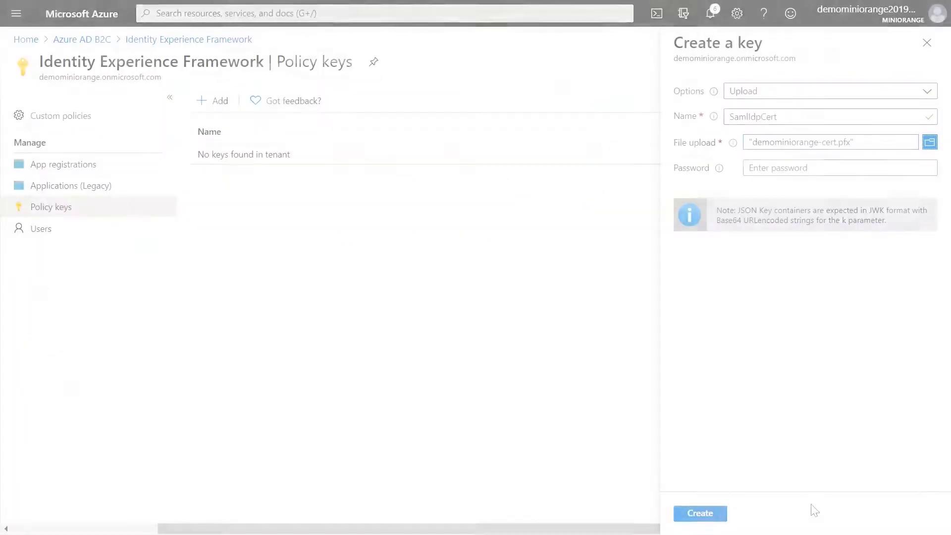
{"action": "left_click", "coordinate": [782, 163]}
{"action": "type", "text": "••"}
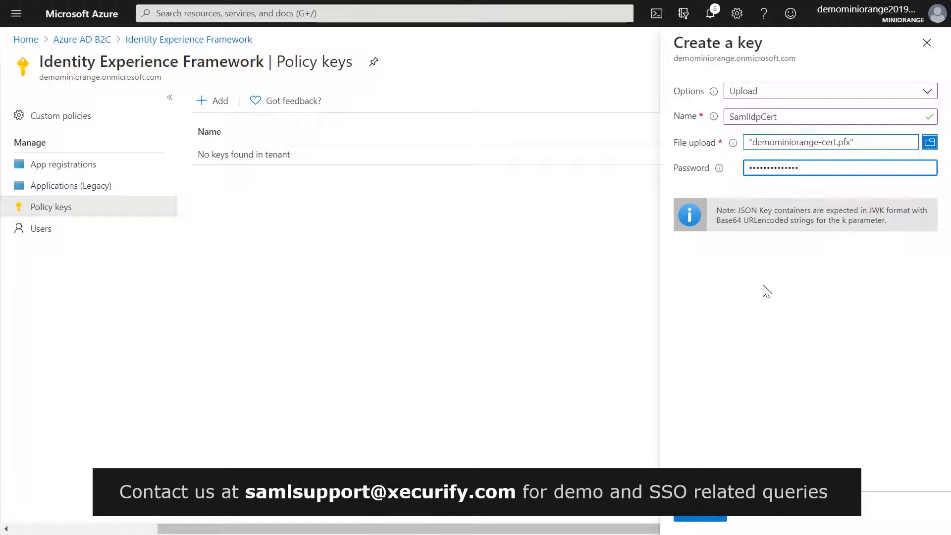
{"action": "left_click", "coordinate": [708, 513]}
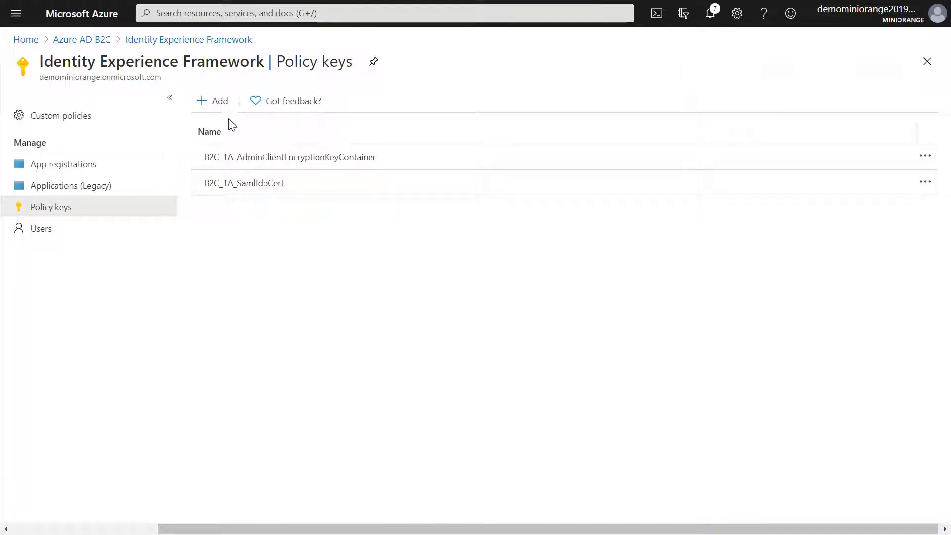
{"action": "left_click", "coordinate": [213, 102]}
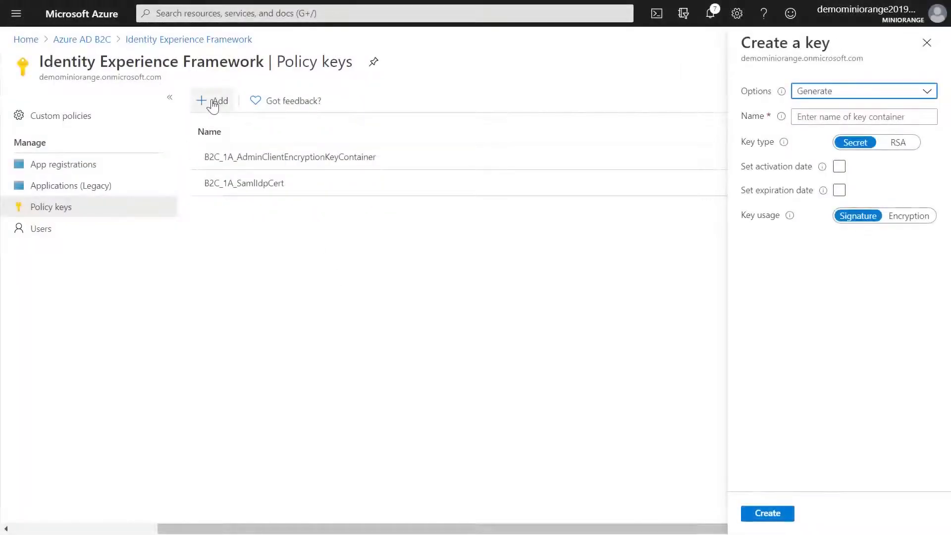
Create a generated RSA policy key named TokenSigningKeyContainer
{"action": "left_click", "coordinate": [835, 119]}
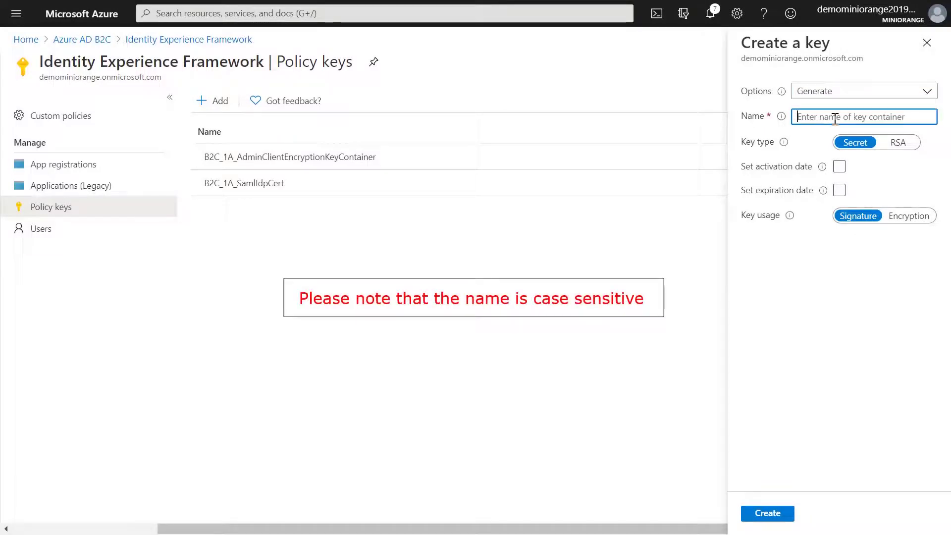
{"action": "type", "text": "TokenSigning"}
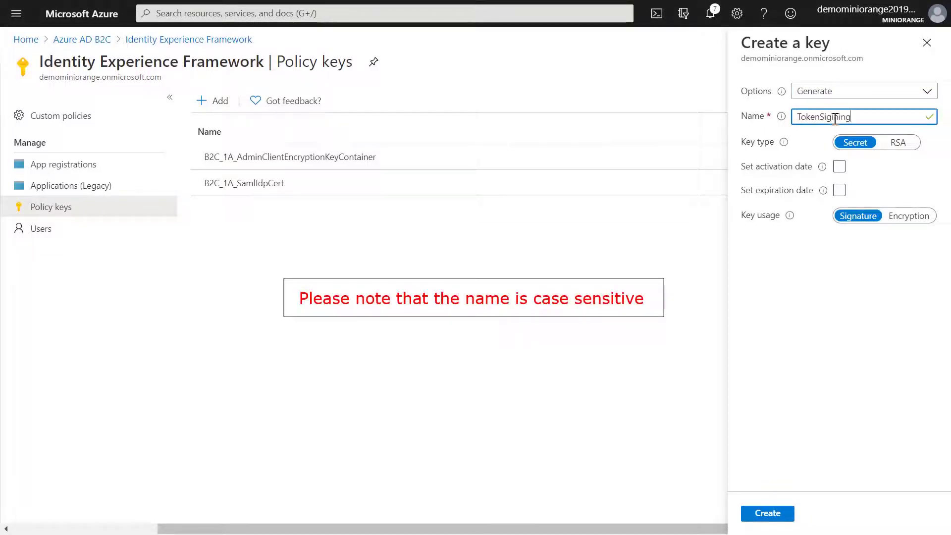
{"action": "type", "text": "KeyContainer"}
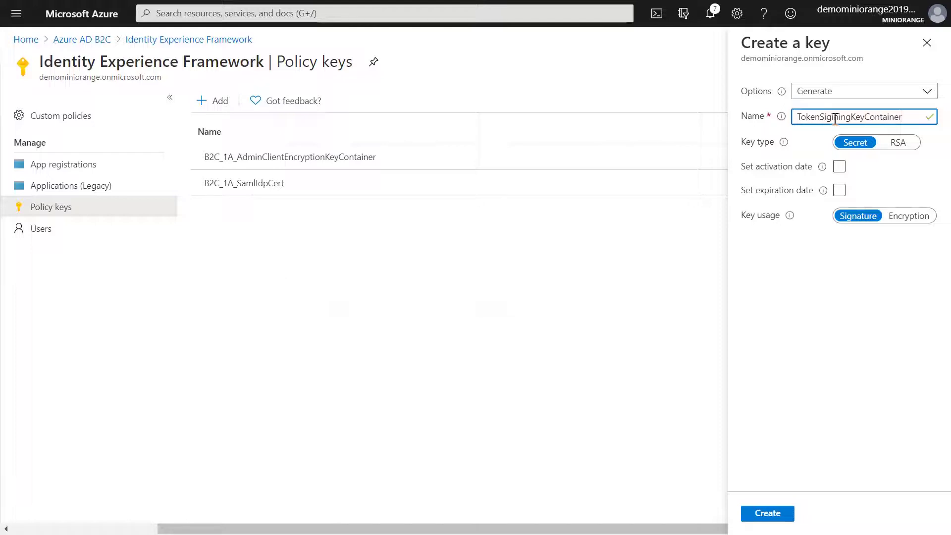
{"action": "left_click", "coordinate": [899, 144]}
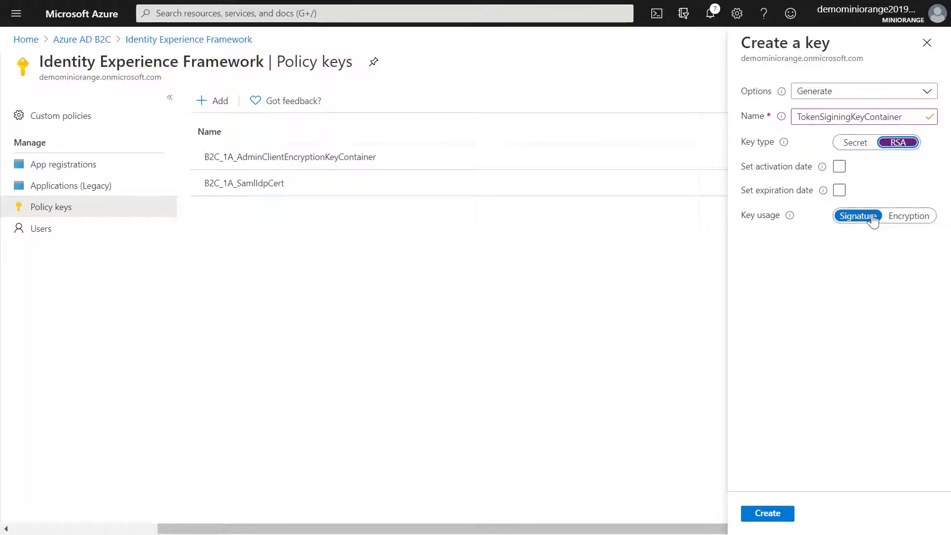
{"action": "left_click", "coordinate": [778, 515]}
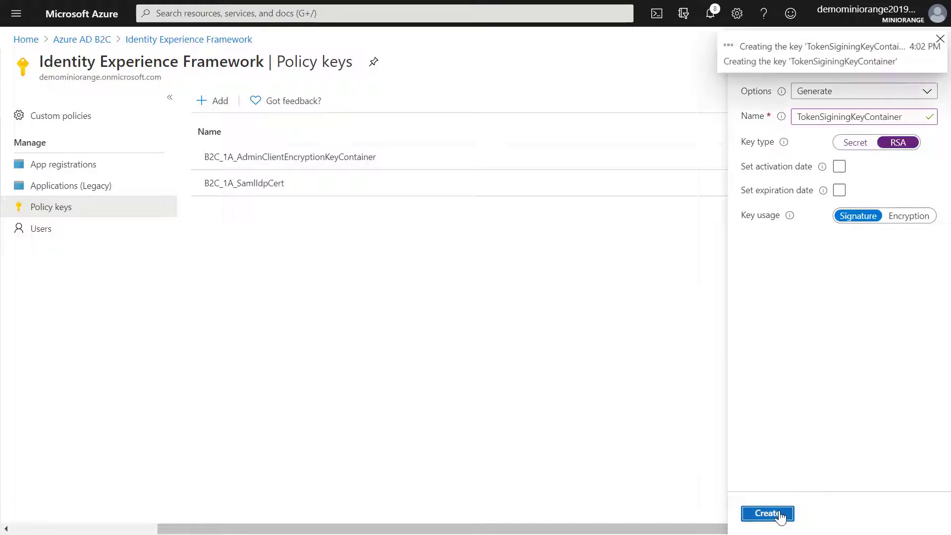
Create a generated RSA policy key TokenEncryptionKeyContainer with Encryption usage
{"action": "left_click", "coordinate": [222, 104]}
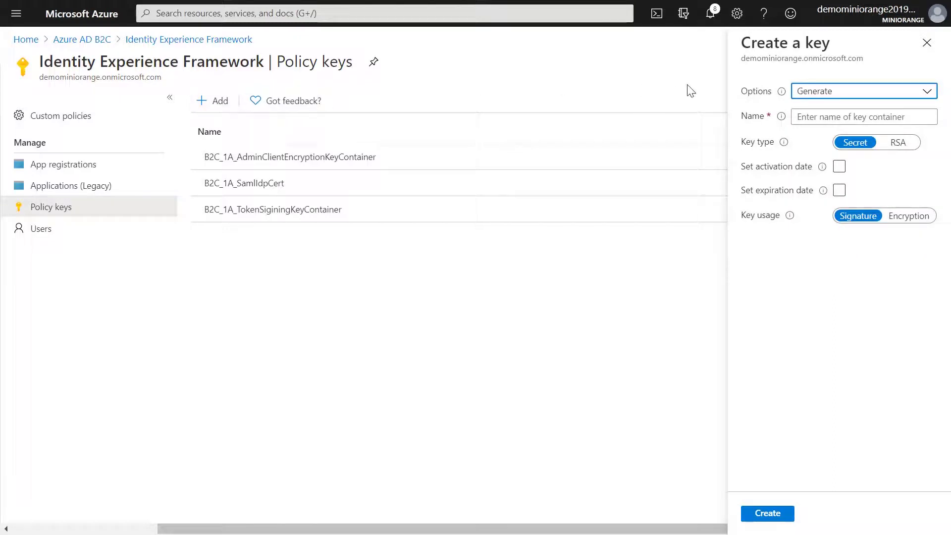
{"action": "left_click", "coordinate": [832, 90]}
{"action": "left_click", "coordinate": [826, 108]}
{"action": "left_click", "coordinate": [830, 113]}
{"action": "type", "text": "TokenEn"}
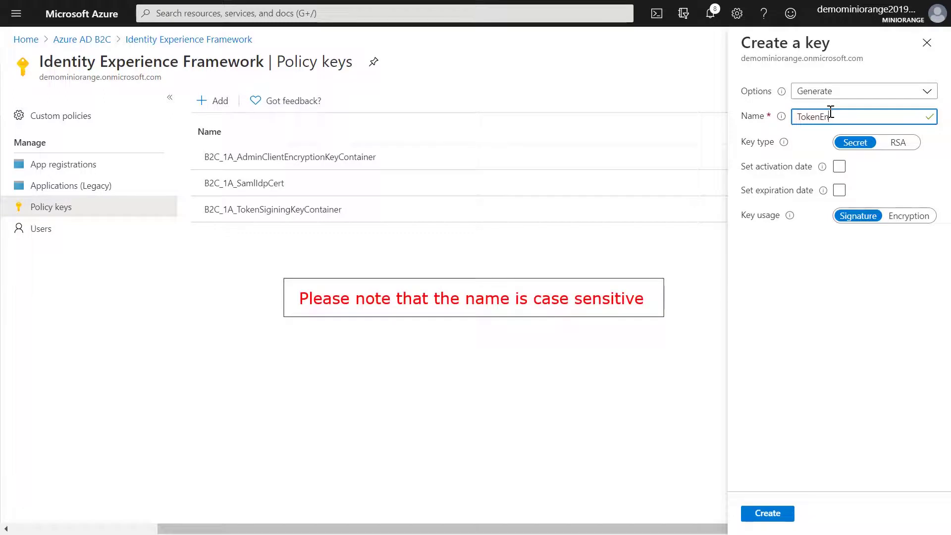
{"action": "type", "text": "cryptionKeyContainer"}
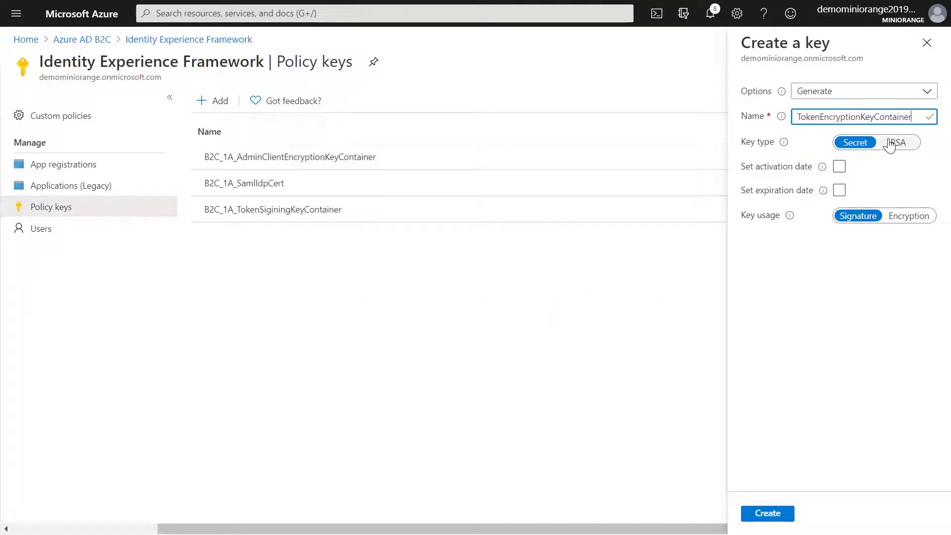
{"action": "left_click", "coordinate": [890, 143]}
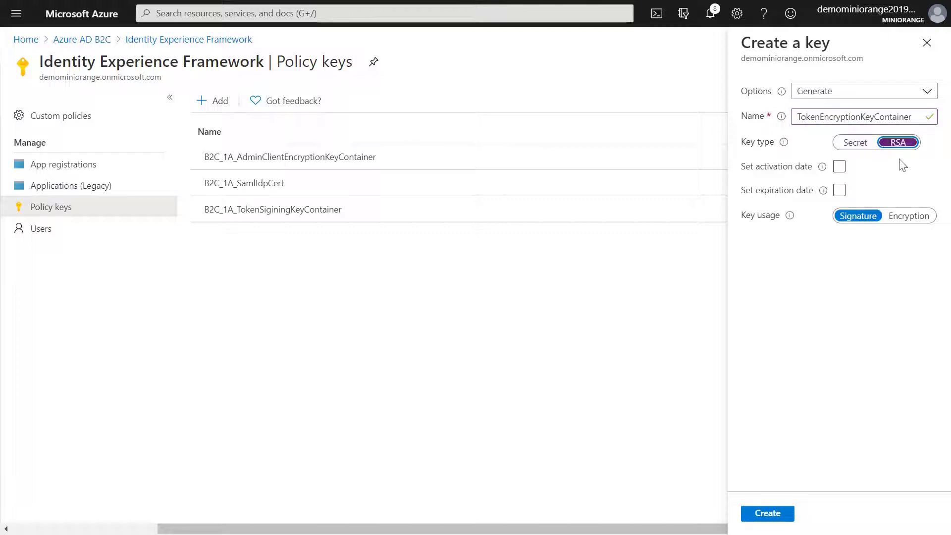
{"action": "left_click", "coordinate": [913, 218]}
{"action": "left_click", "coordinate": [768, 513]}
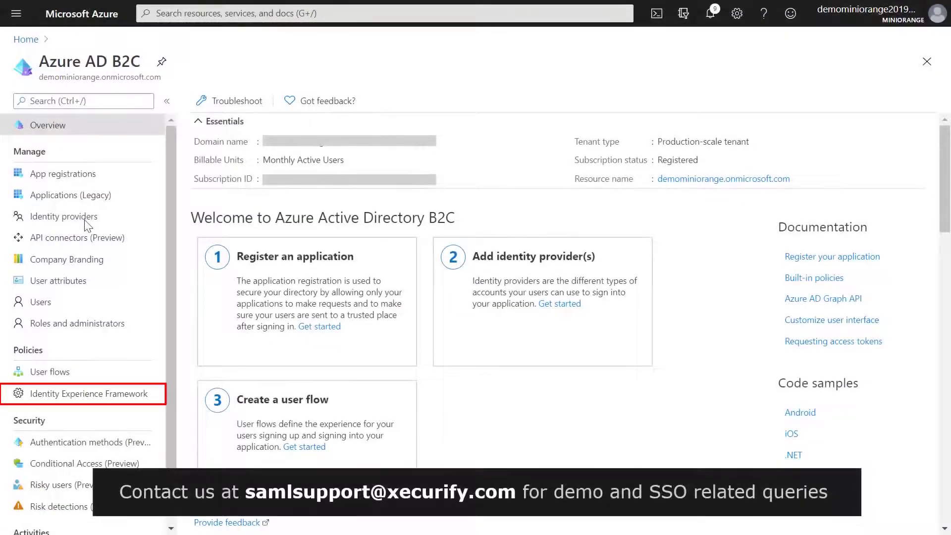
Upload the TrustFrameworkBase and TrustFrameworkExtensions custom policy files
{"action": "left_click", "coordinate": [58, 393]}
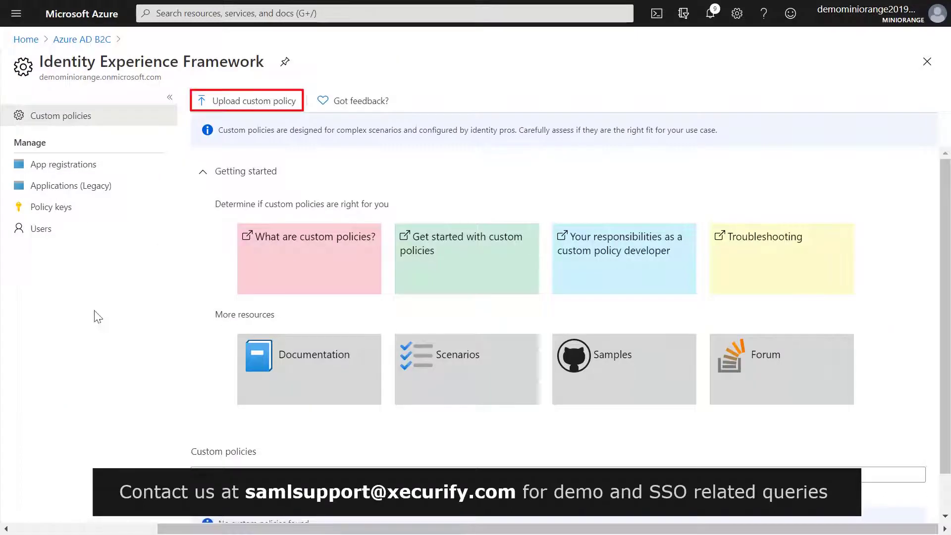
{"action": "left_click", "coordinate": [241, 104]}
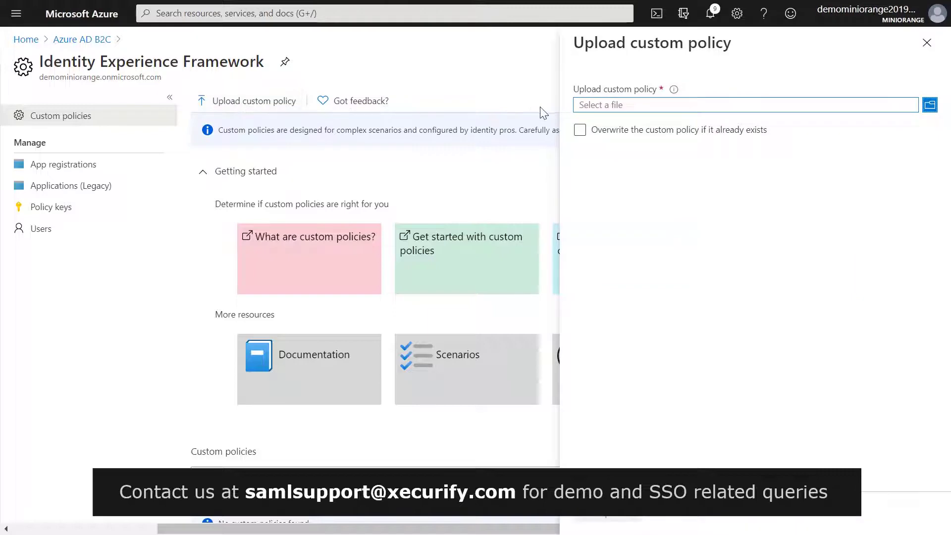
{"action": "left_click", "coordinate": [590, 110]}
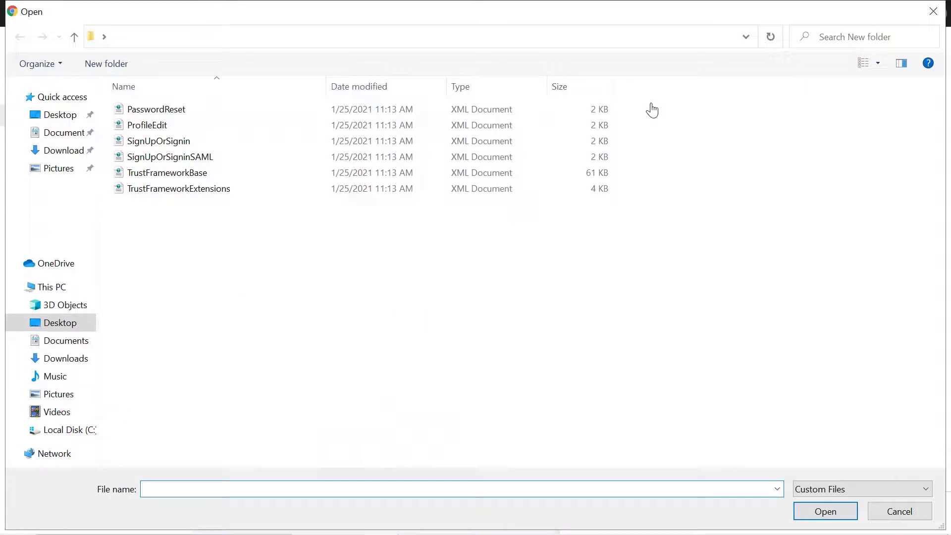
{"action": "left_click", "coordinate": [340, 173]}
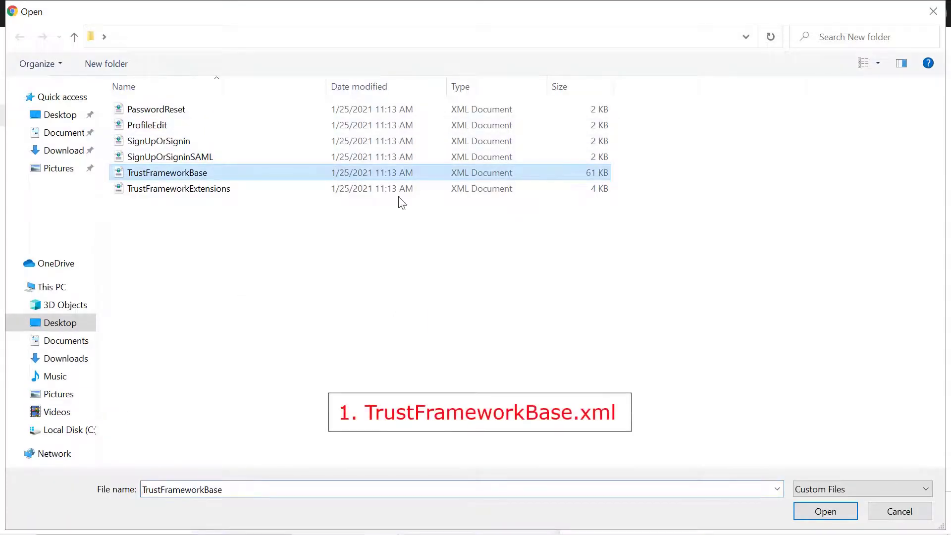
{"action": "left_click", "coordinate": [809, 510]}
{"action": "left_click", "coordinate": [623, 517]}
{"action": "left_click", "coordinate": [254, 101]}
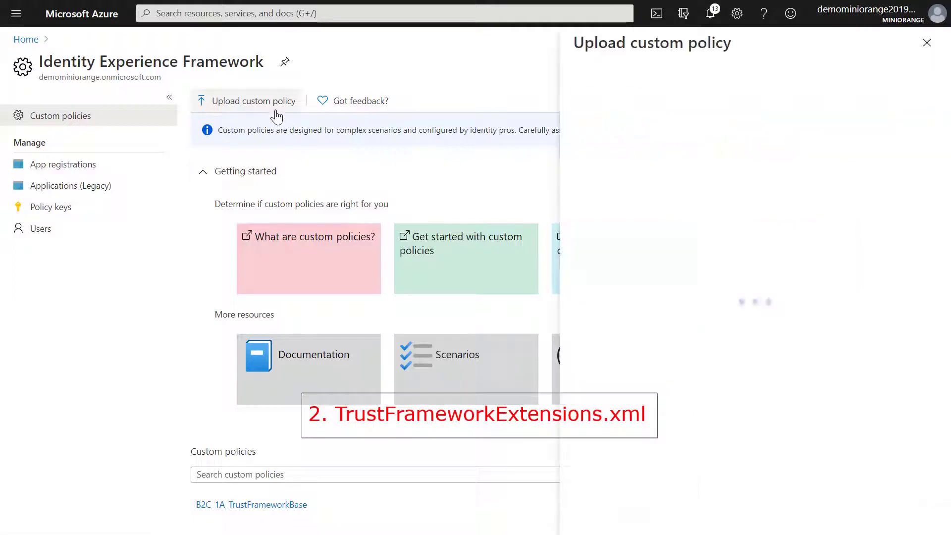
{"action": "left_click", "coordinate": [610, 107]}
{"action": "left_click", "coordinate": [350, 192]}
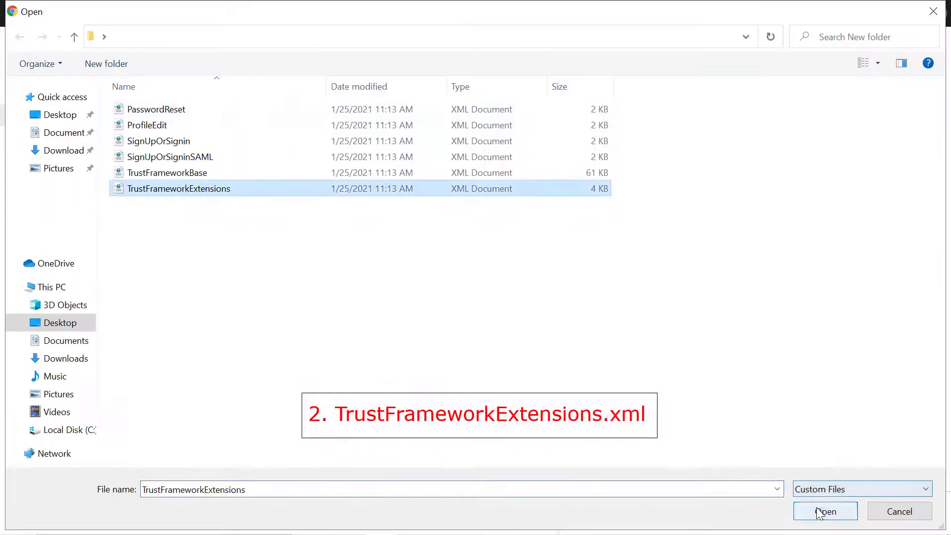
{"action": "left_click", "coordinate": [825, 511]}
{"action": "left_click", "coordinate": [602, 517]}
Upload the SignUpOrSignin and ProfileEdit custom policy files
{"action": "left_click", "coordinate": [250, 101]}
{"action": "left_click", "coordinate": [593, 106]}
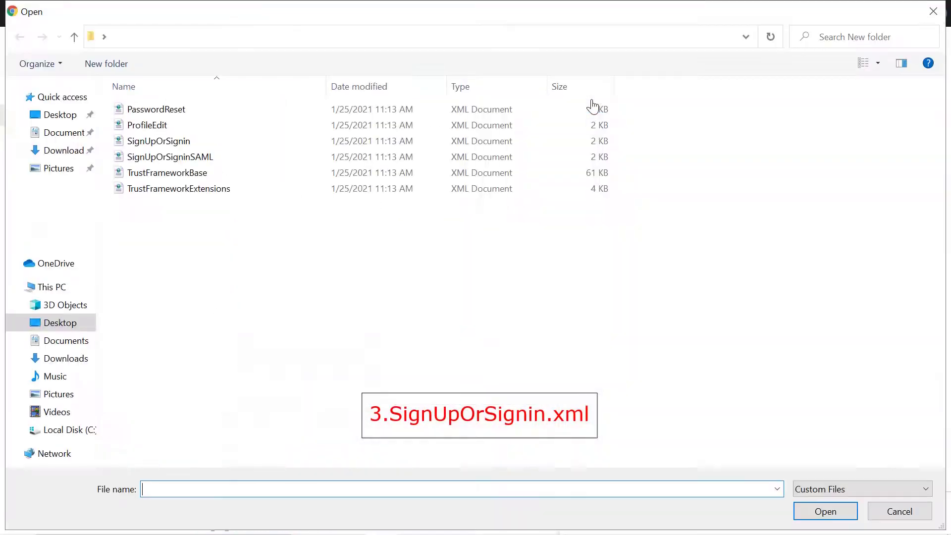
{"action": "left_click", "coordinate": [278, 143]}
{"action": "left_click", "coordinate": [824, 509]}
{"action": "left_click", "coordinate": [627, 515]}
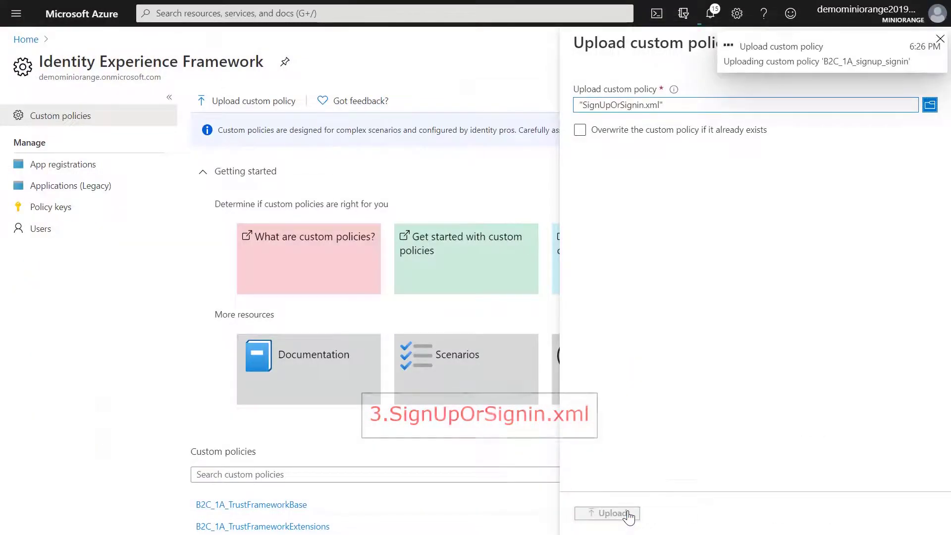
{"action": "left_click", "coordinate": [250, 102]}
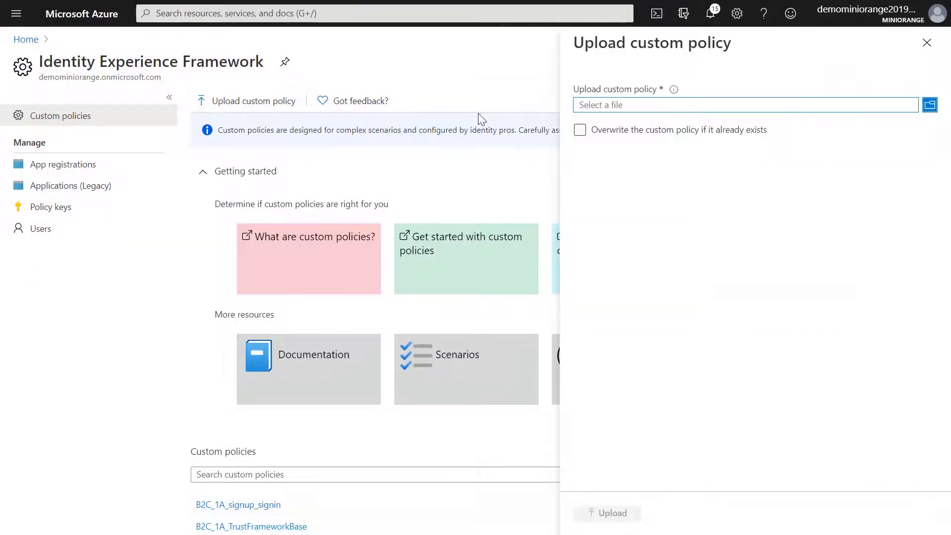
{"action": "left_click", "coordinate": [581, 105]}
{"action": "left_click", "coordinate": [399, 128]}
{"action": "left_click", "coordinate": [825, 511]}
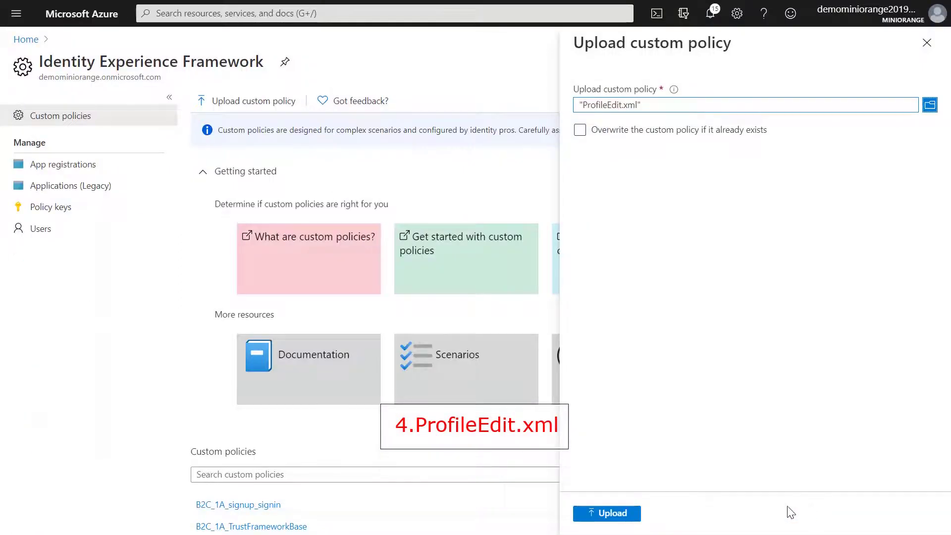
{"action": "left_click", "coordinate": [619, 515]}
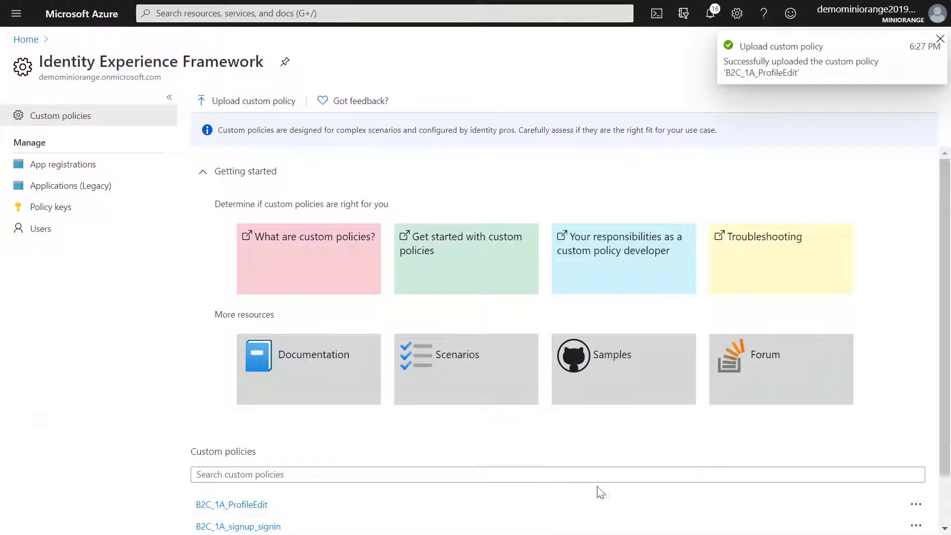
Upload the PasswordReset and SignUpOrSigninSAML custom policy files
{"action": "left_click", "coordinate": [255, 102]}
{"action": "left_click", "coordinate": [614, 111]}
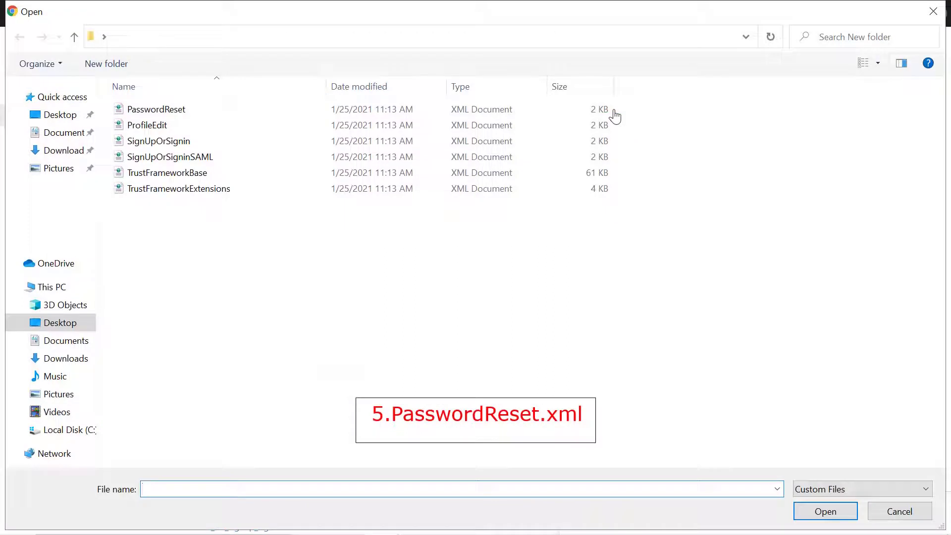
{"action": "left_click", "coordinate": [219, 110]}
{"action": "left_click", "coordinate": [817, 513]}
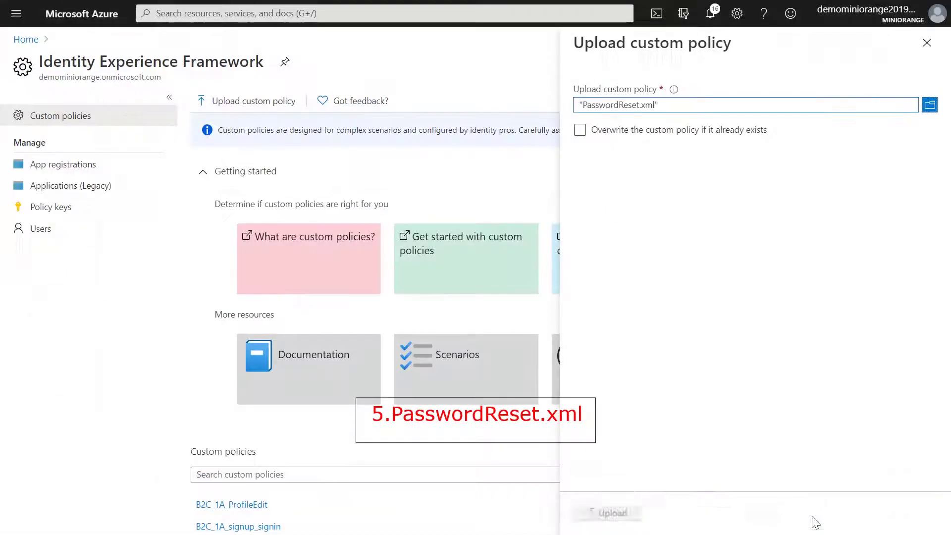
{"action": "left_click", "coordinate": [619, 515]}
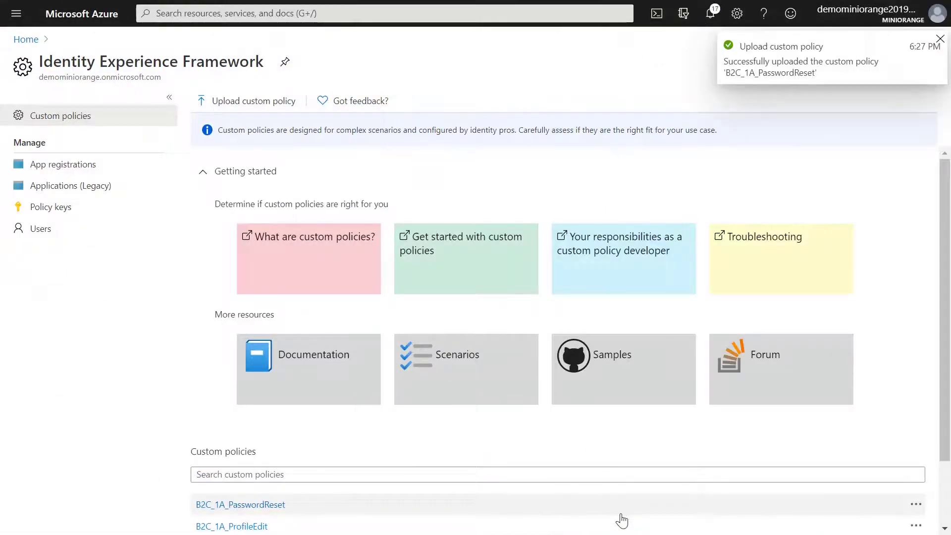
{"action": "left_click", "coordinate": [275, 99]}
{"action": "left_click", "coordinate": [577, 106]}
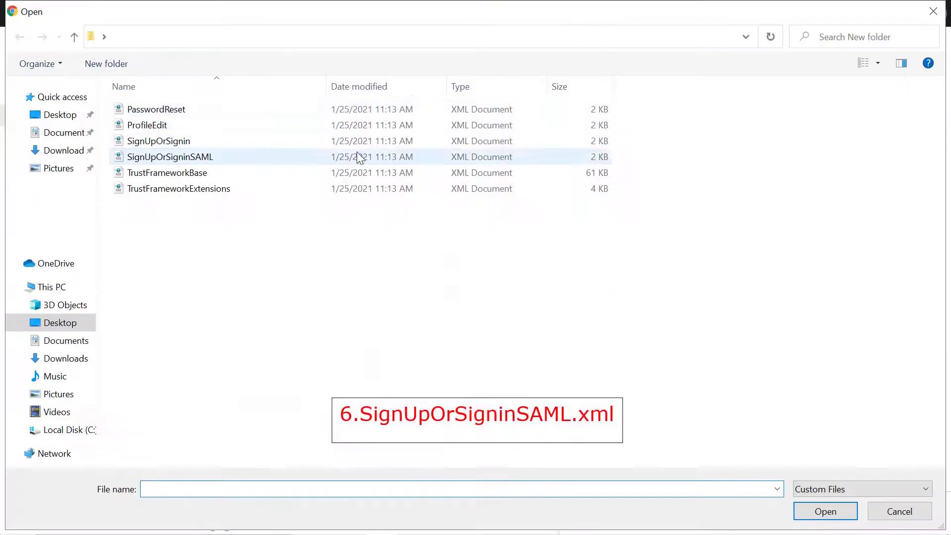
{"action": "left_click", "coordinate": [360, 158]}
{"action": "left_click", "coordinate": [805, 512]}
{"action": "left_click", "coordinate": [605, 514]}
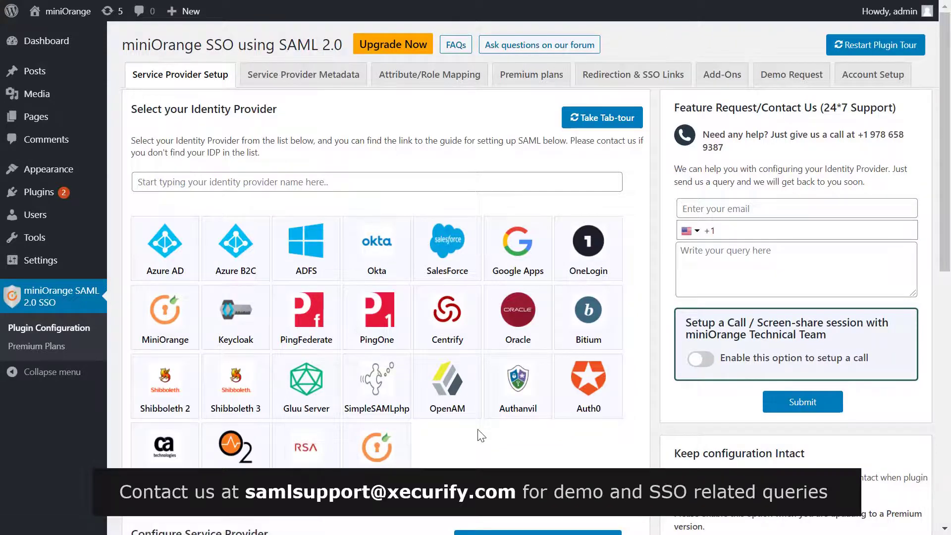
Add IdP AzureB2C from its demominiorange.b2clogin.com metadata URL, fetch metadata, and test the configuration
{"action": "scroll", "coordinate": [376, 278], "scroll_direction": "down", "scroll_amount": 3}
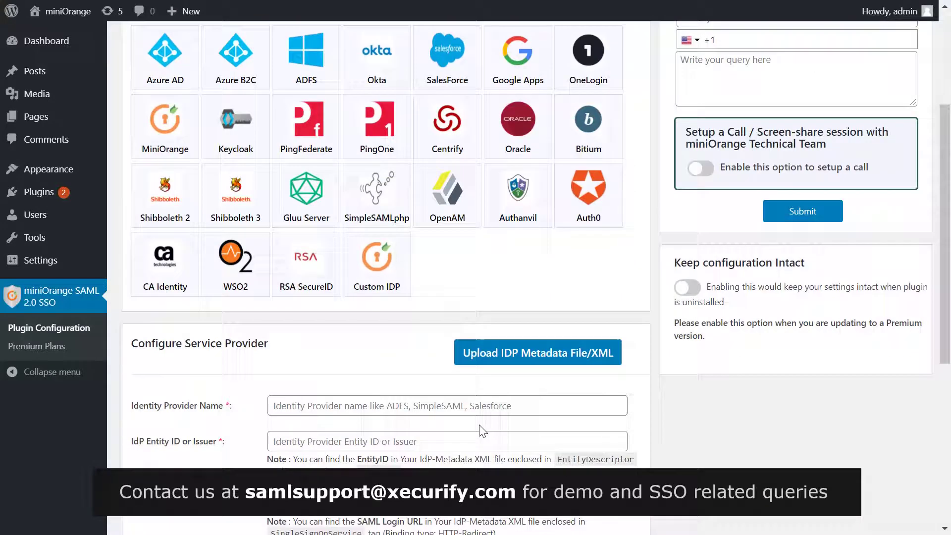
{"action": "left_click", "coordinate": [519, 349]}
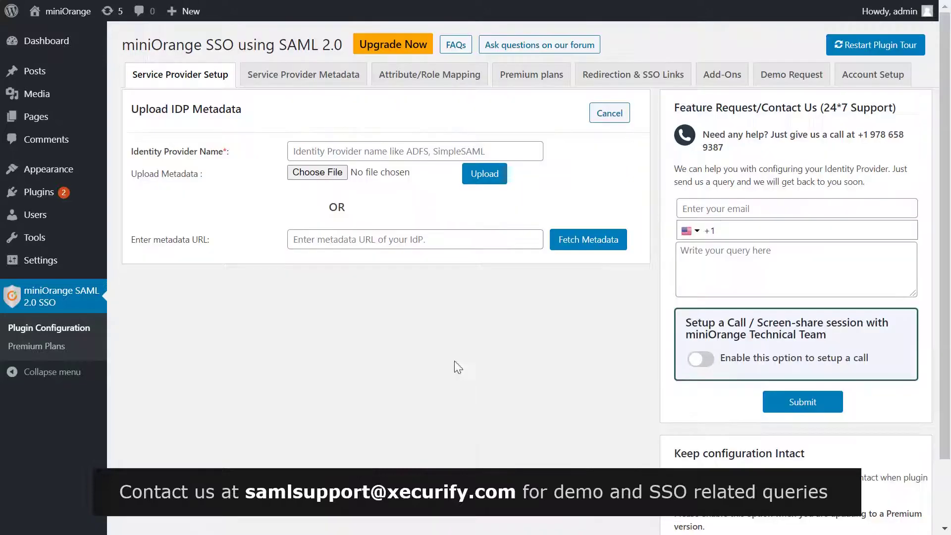
{"action": "left_click", "coordinate": [413, 156]}
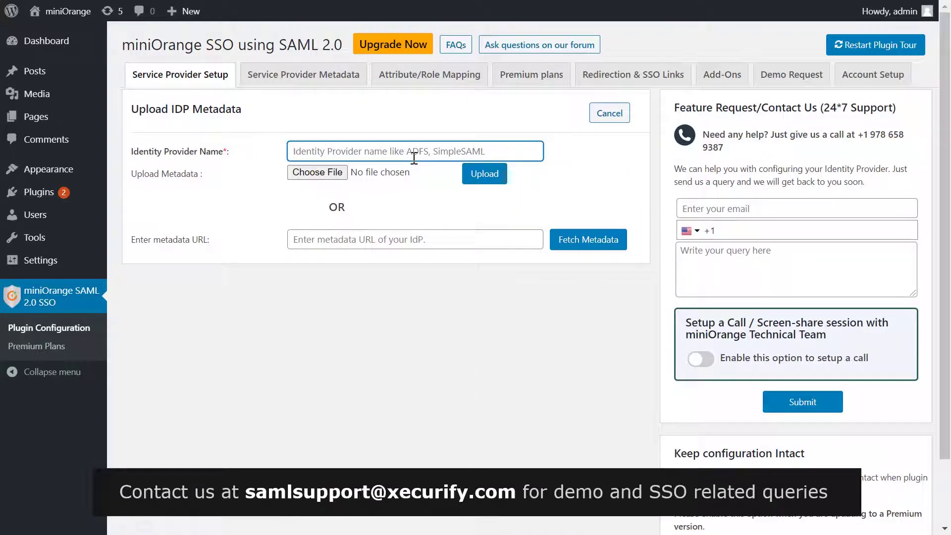
{"action": "type", "text": "Azu"}
{"action": "left_click", "coordinate": [402, 241]}
{"action": "type", "text": "https://demominiorange.b2clogin.com"}
{"action": "type", "text": "/demominiorange.onmicrosoft.com/B2C_1A_signup_s"}
{"action": "type", "text": "ignin_saml/Samlp/metadata"}
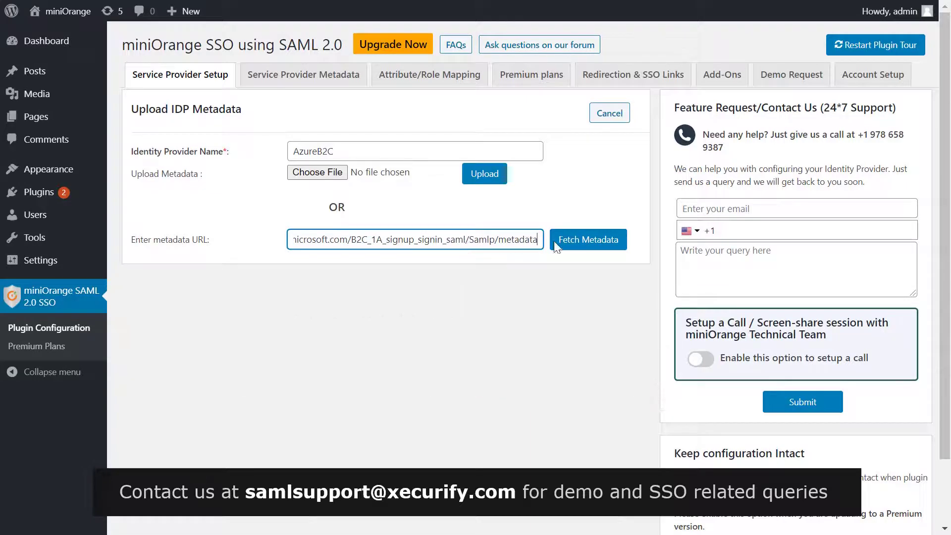
{"action": "left_click", "coordinate": [559, 243]}
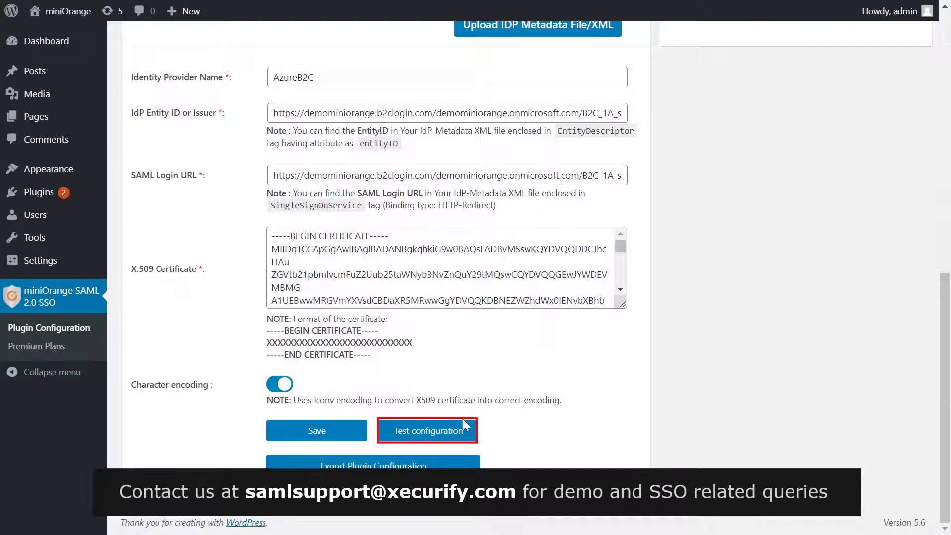
{"action": "left_click", "coordinate": [466, 427]}
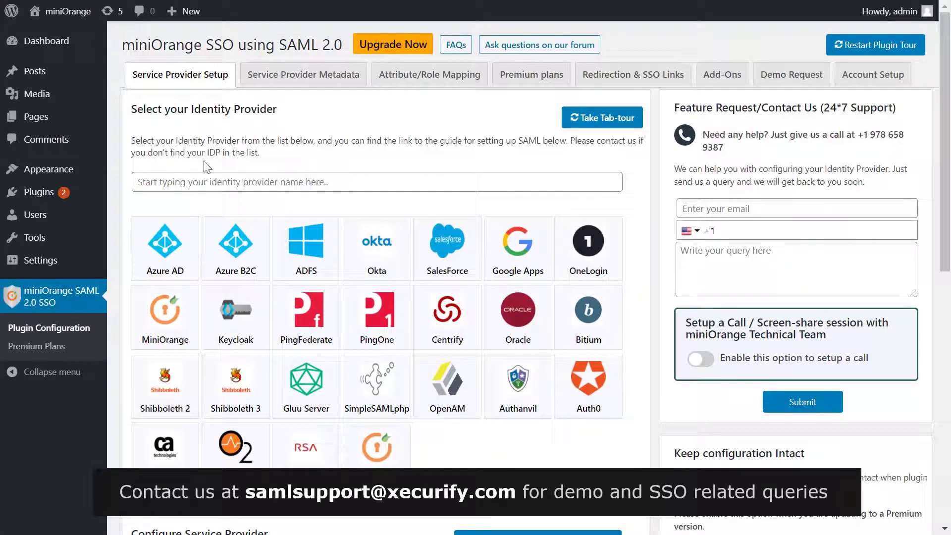
Add the Login with AzureB2C widget to the Blog Sidebar, titled 'Login with AzureB2C', and save
{"action": "mouse_move", "coordinate": [91, 174]}
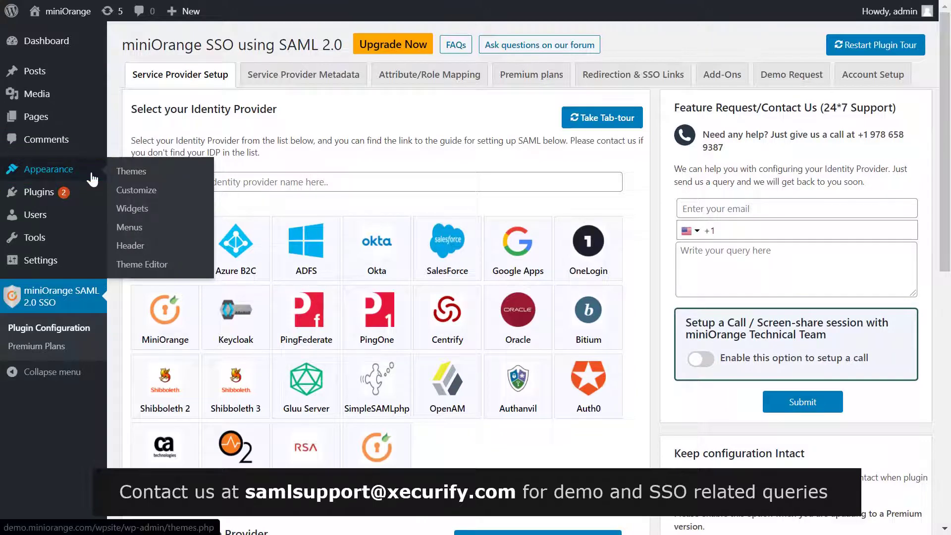
{"action": "left_click", "coordinate": [133, 209]}
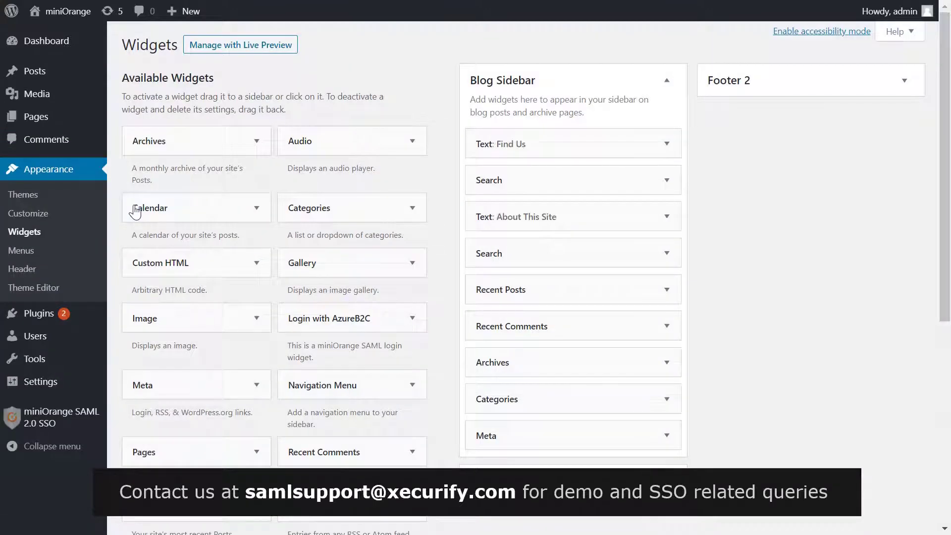
{"action": "left_click", "coordinate": [377, 325]}
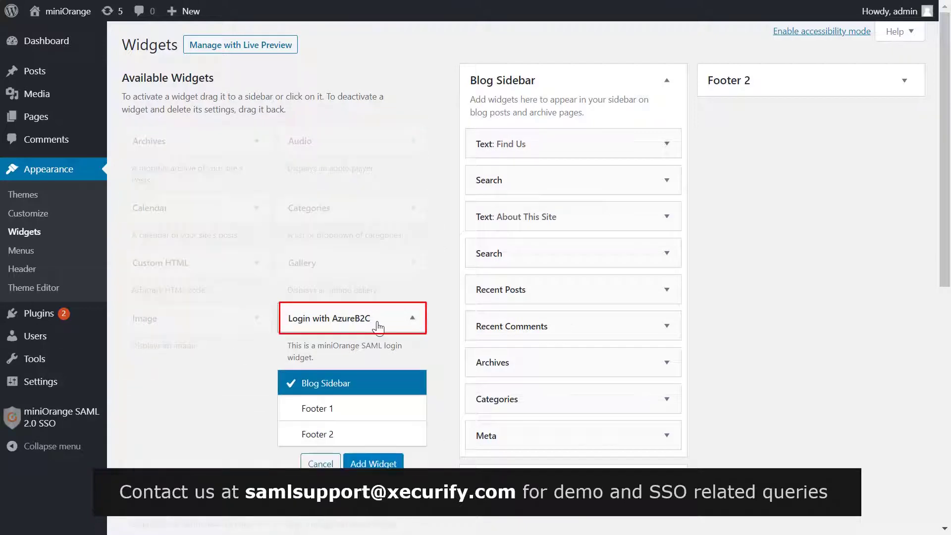
{"action": "left_click", "coordinate": [362, 464]}
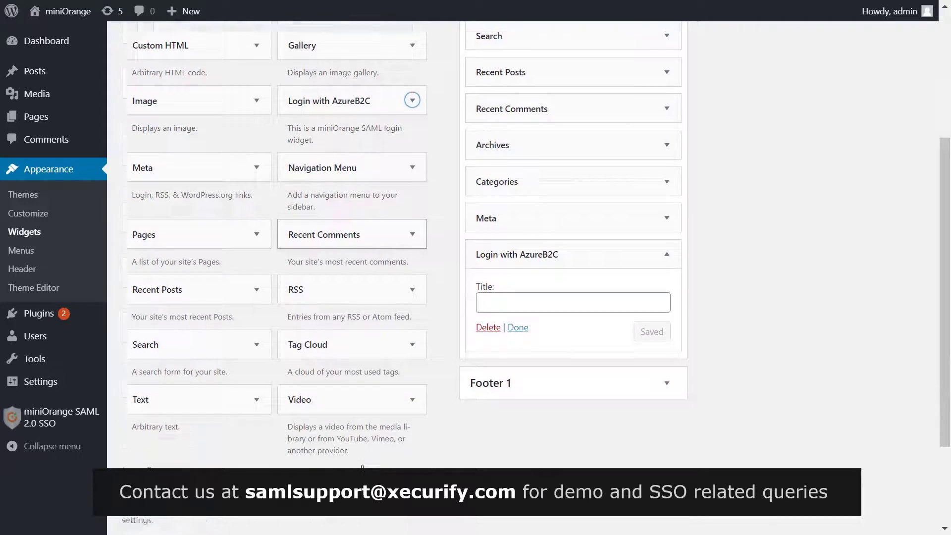
{"action": "left_click", "coordinate": [506, 286]}
{"action": "type", "text": "Lo"}
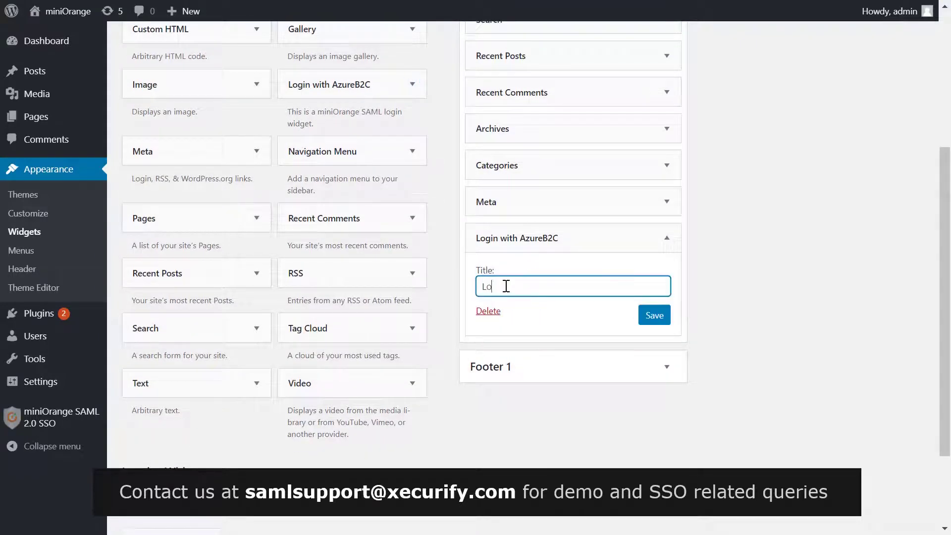
{"action": "type", "text": "gin with AzureB2C"}
{"action": "left_click", "coordinate": [664, 319]}
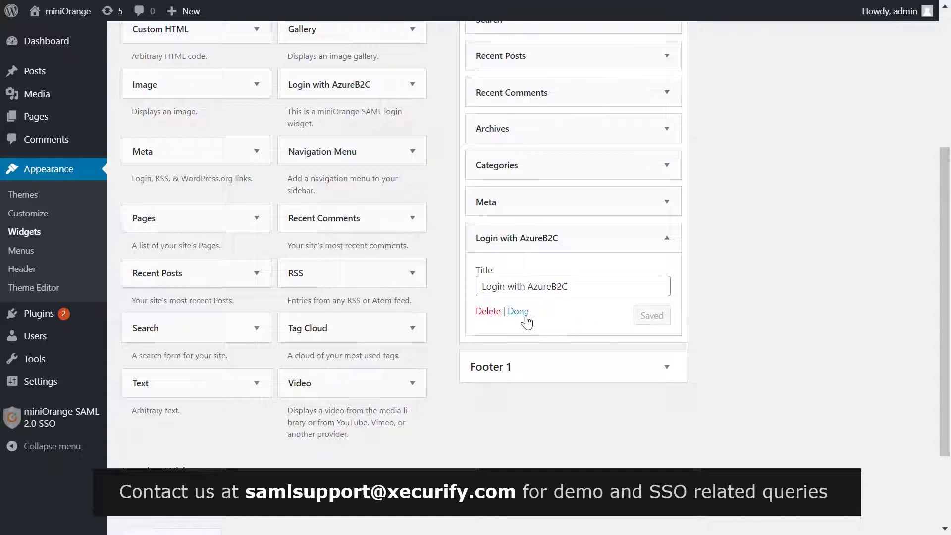
{"action": "left_click", "coordinate": [518, 311]}
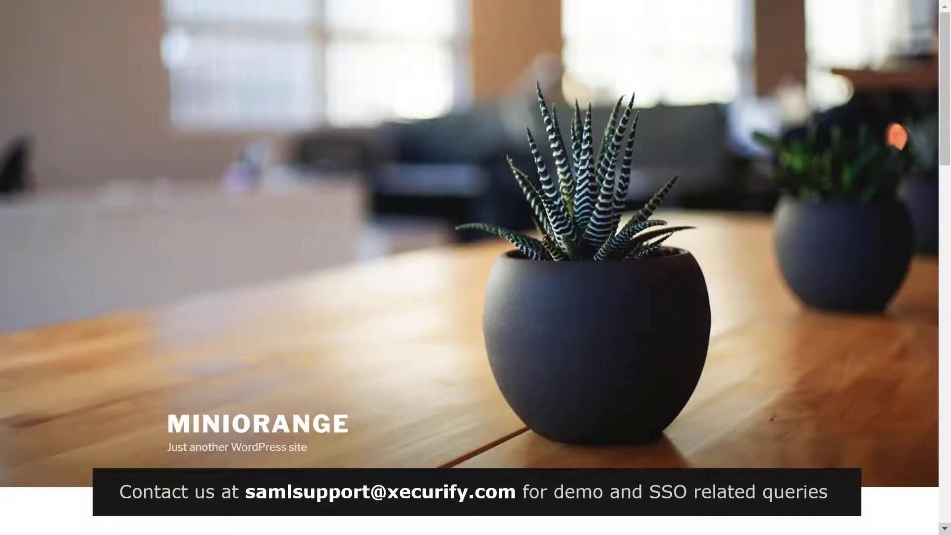
Sign in through the footer's Login with AzureB2C link using the Azure account's e-mail and password
{"action": "scroll", "coordinate": [470, 268], "scroll_direction": "down", "scroll_amount": 15}
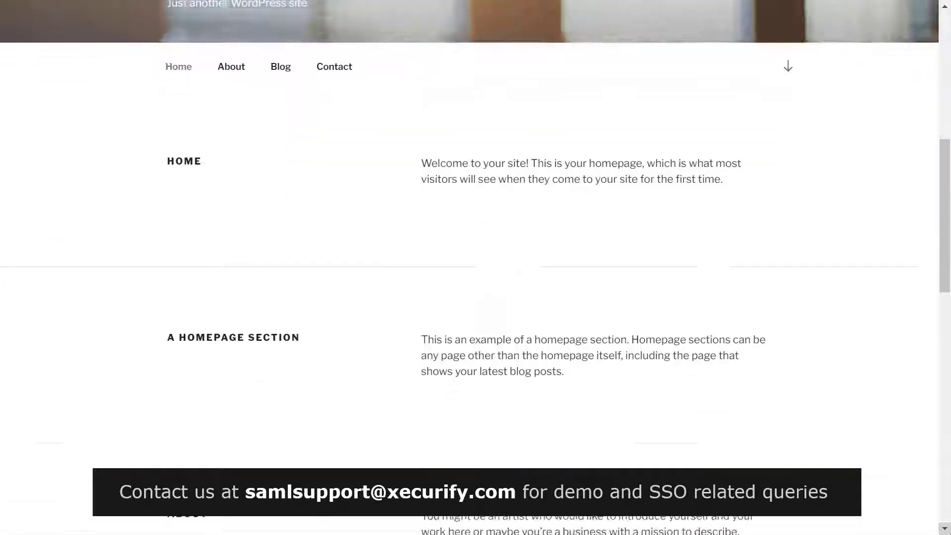
{"action": "scroll", "coordinate": [369, 365], "scroll_direction": "down", "scroll_amount": 2}
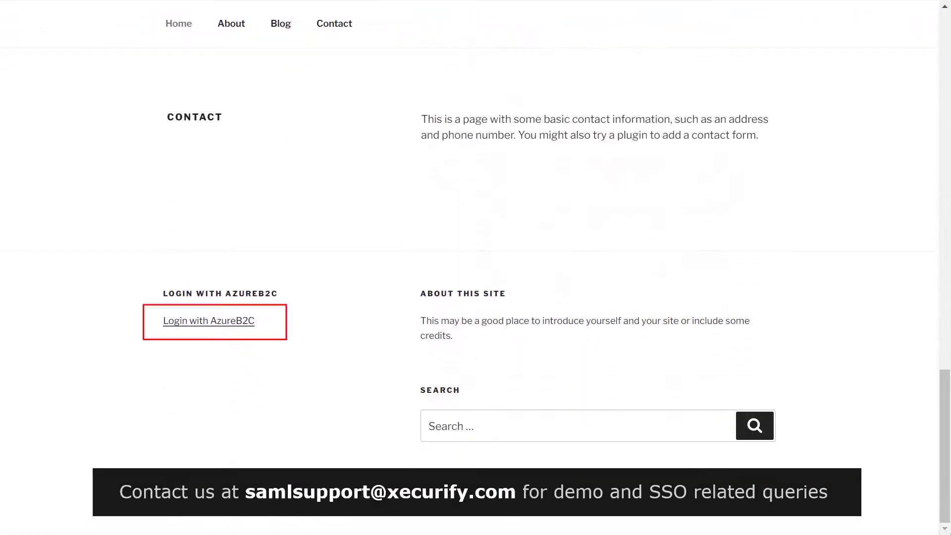
{"action": "left_click", "coordinate": [231, 331]}
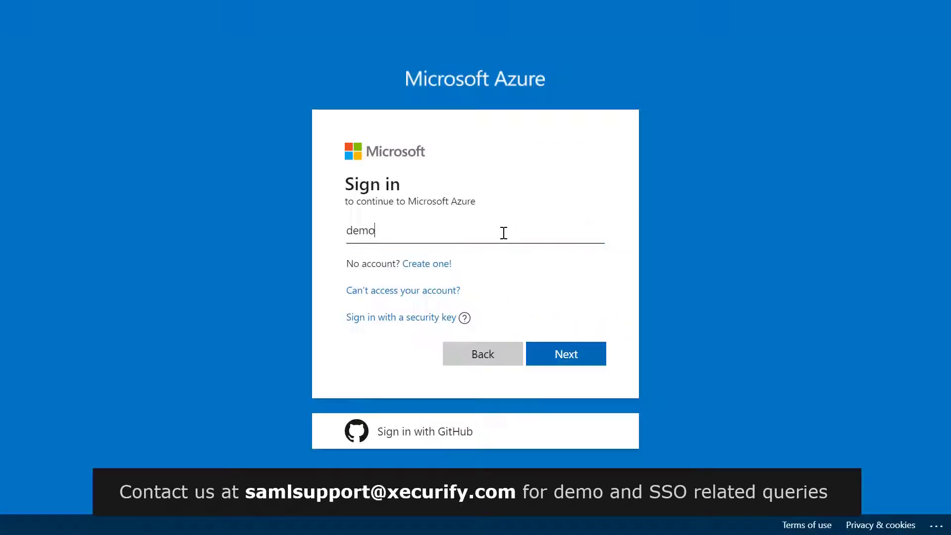
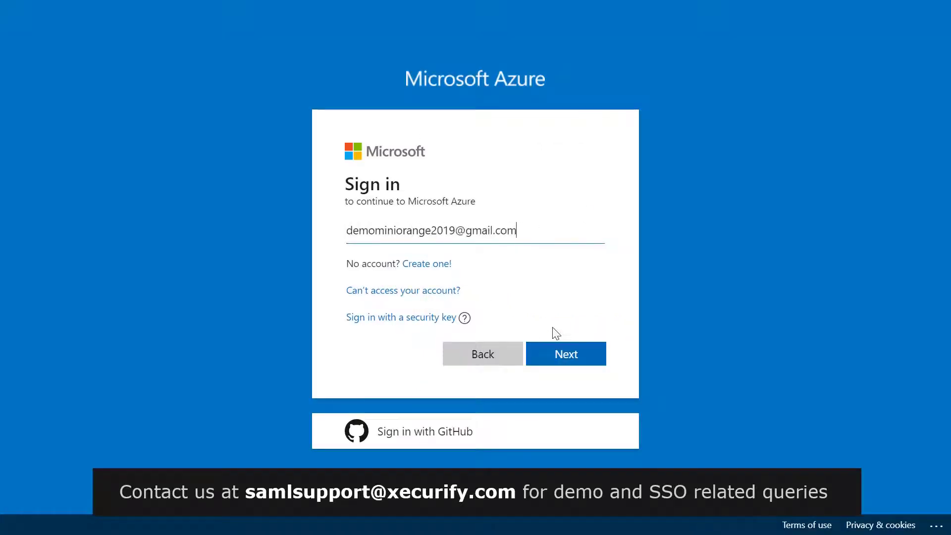
{"action": "left_click", "coordinate": [561, 350]}
{"action": "type", "text": "•••"}
{"action": "left_click", "coordinate": [560, 372]}
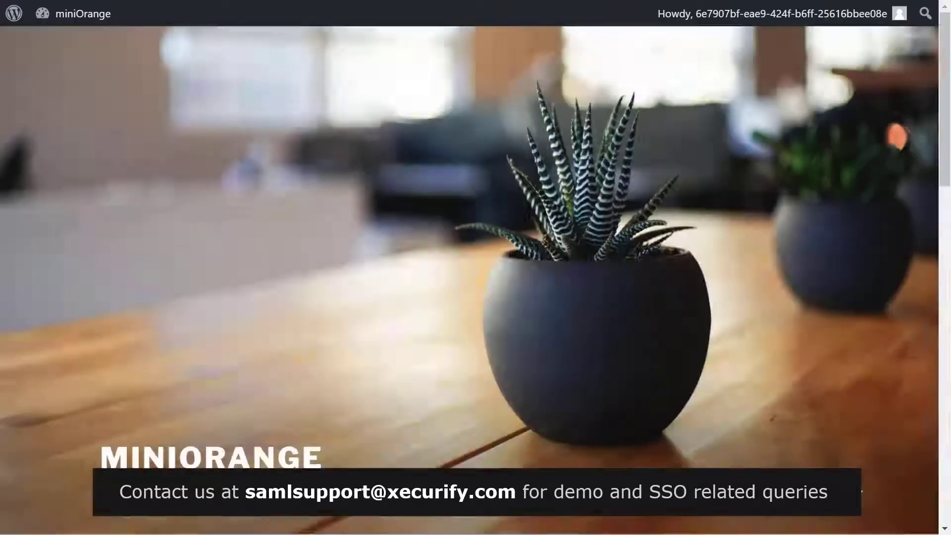